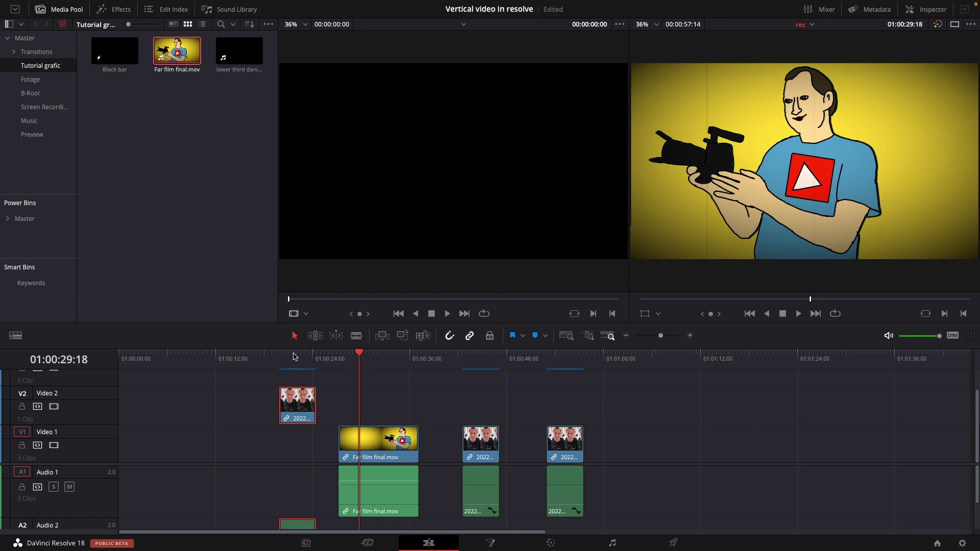
Delete the Far film final.mov clip and move the vertical face-cam clip down onto Video 1 in its place.
{"action": "mouse_move", "coordinate": [290, 414]}
{"action": "left_click_drag", "start_coordinate": [289, 404], "coordinate": [349, 403]}
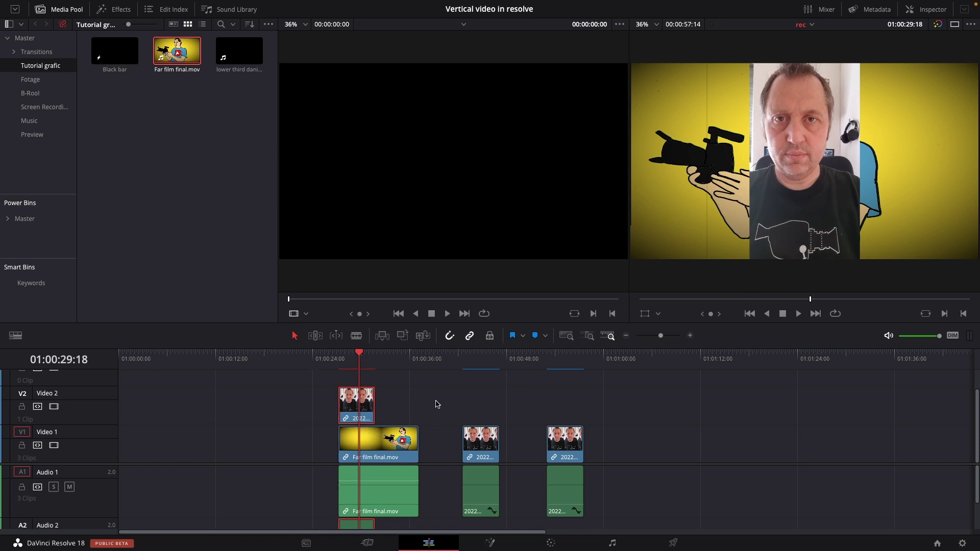
{"action": "left_click_drag", "start_coordinate": [435, 403], "coordinate": [402, 464]}
{"action": "key", "text": "BackSpace"}
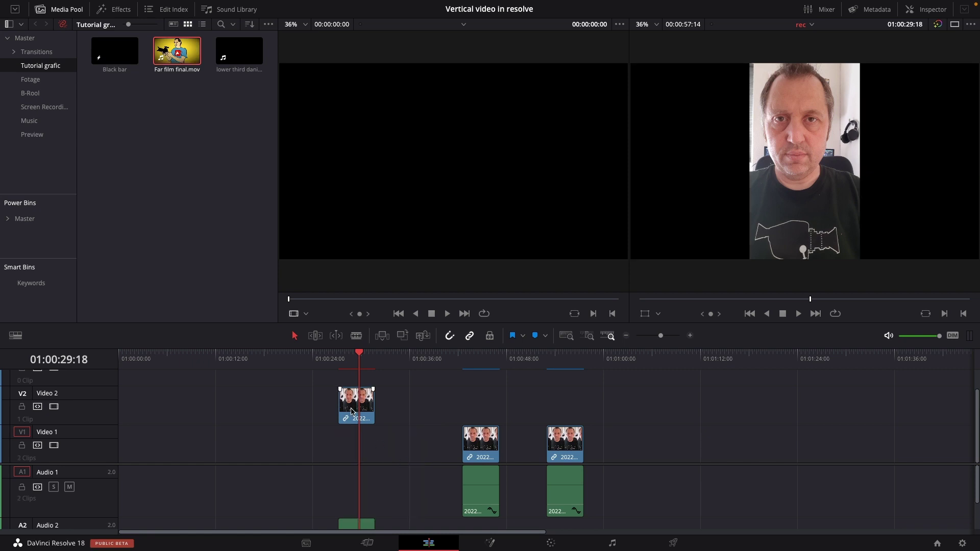
{"action": "left_click_drag", "start_coordinate": [352, 411], "coordinate": [370, 435]}
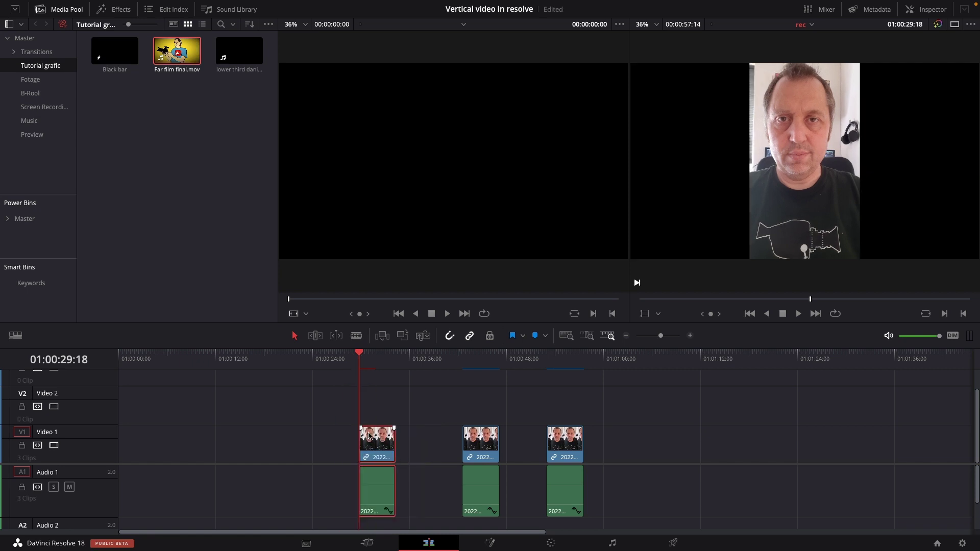
{"action": "left_click", "coordinate": [371, 362]}
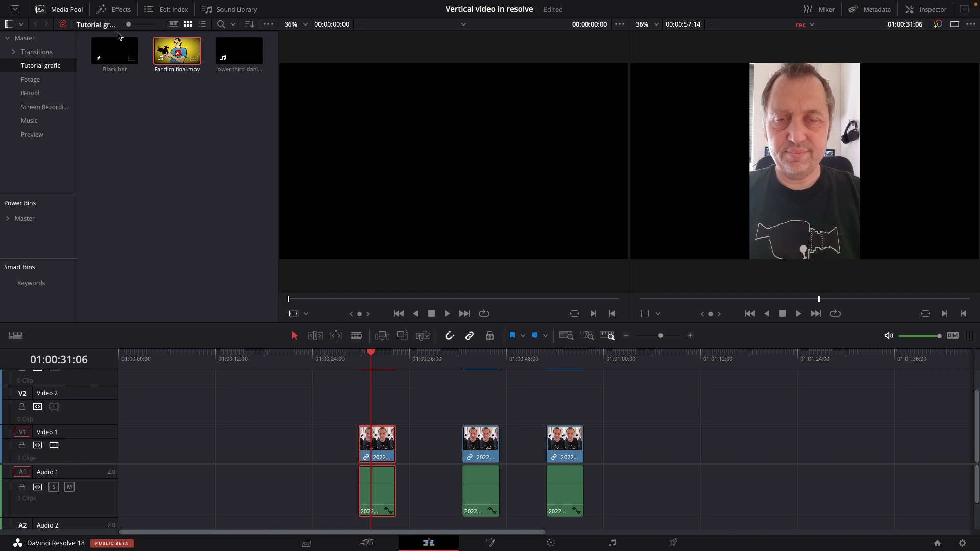
Apply the Open FX Blanking Fill effect to the first Video 1 clip and show the Inspector.
{"action": "left_click", "coordinate": [119, 8]}
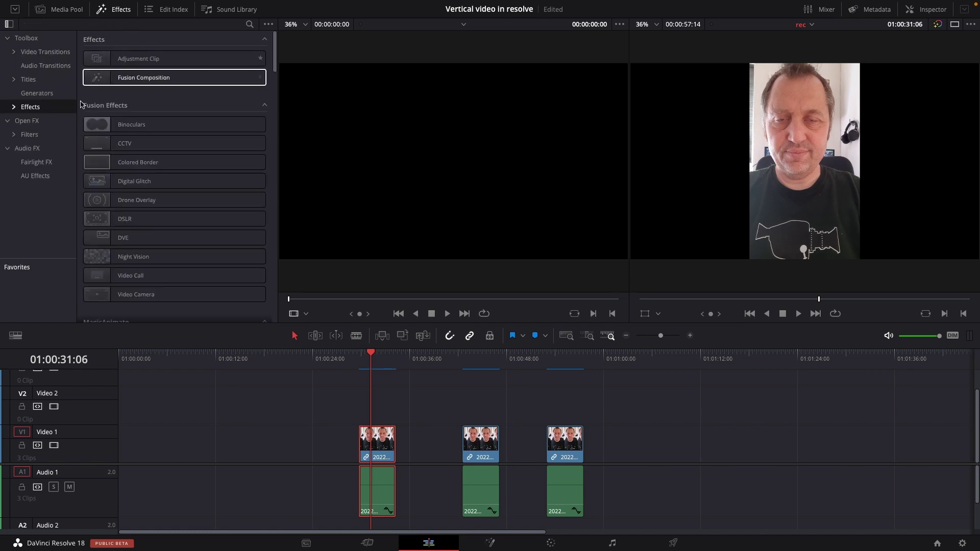
{"action": "left_click", "coordinate": [49, 122]}
{"action": "left_click", "coordinate": [250, 25]}
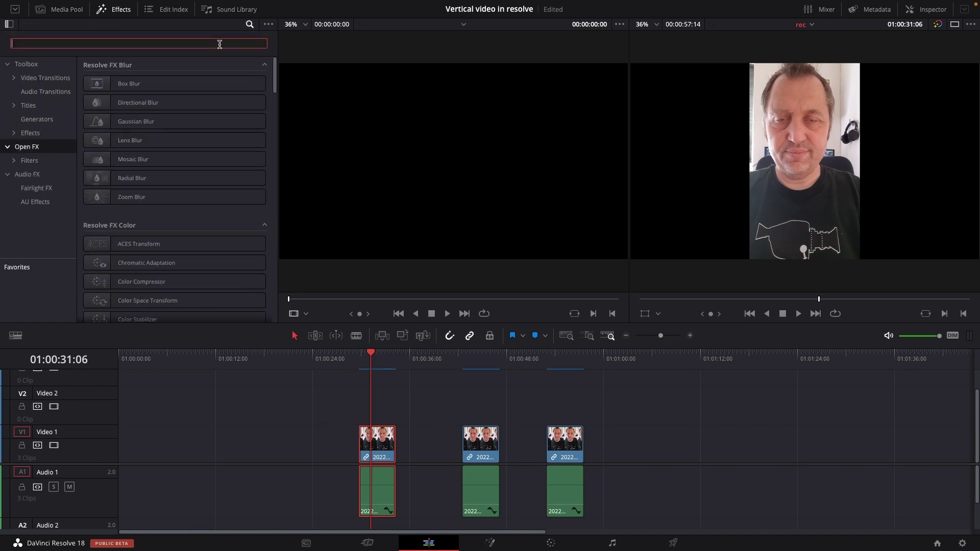
{"action": "type", "text": "bla"}
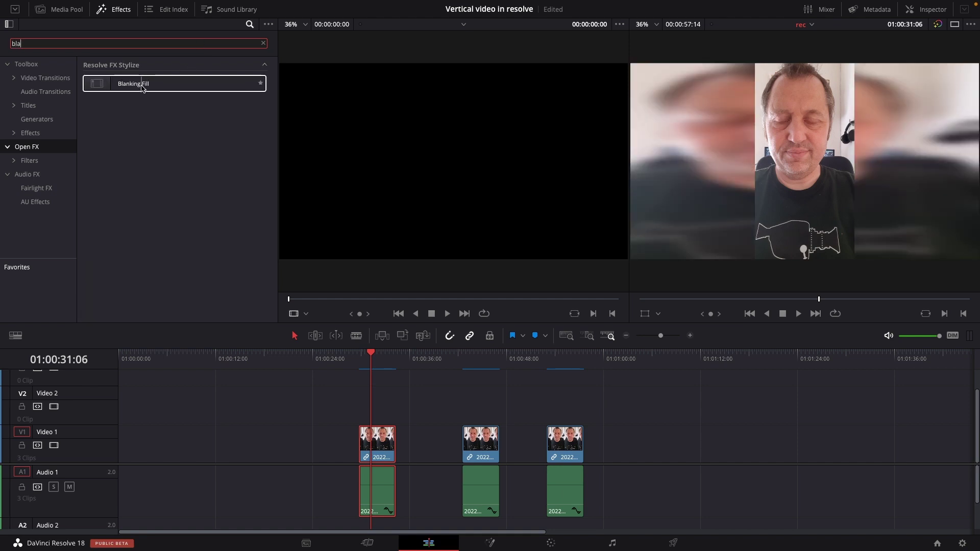
{"action": "left_click_drag", "start_coordinate": [143, 86], "coordinate": [375, 451]}
{"action": "left_click", "coordinate": [925, 11]}
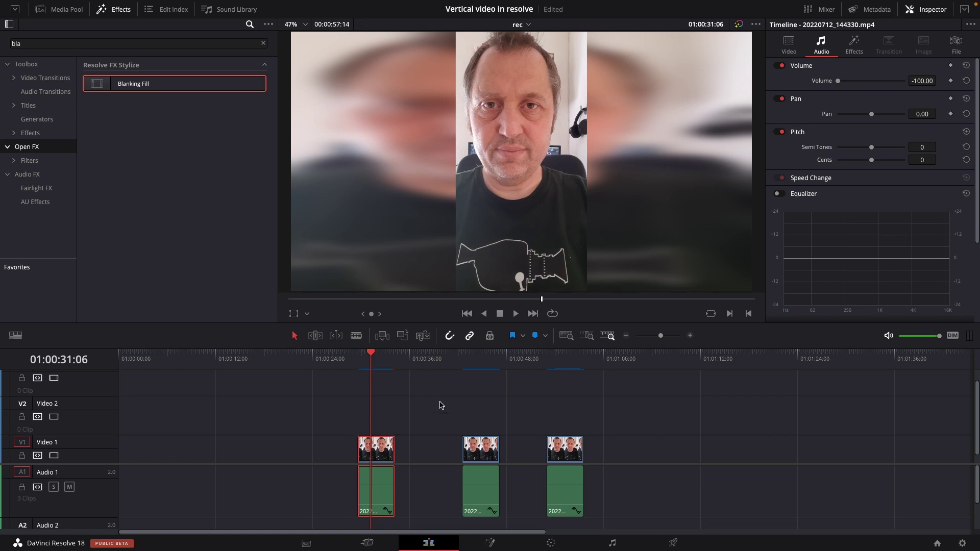
Set the Blanking Fill source Zoom to 1.015, reset top and bottom crop to 0, and preview.
{"action": "left_click", "coordinate": [854, 47]}
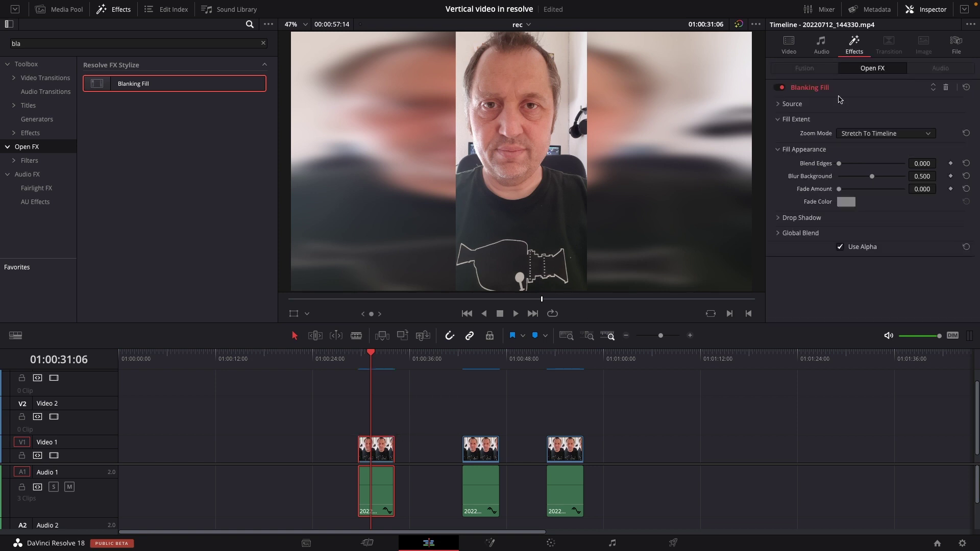
{"action": "left_click", "coordinate": [779, 106]}
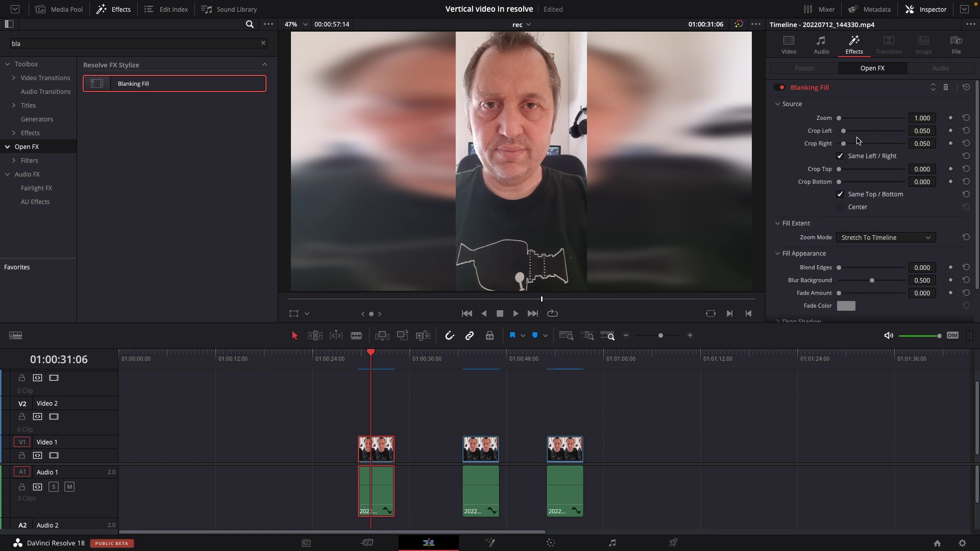
{"action": "left_click_drag", "start_coordinate": [840, 119], "coordinate": [841, 122]}
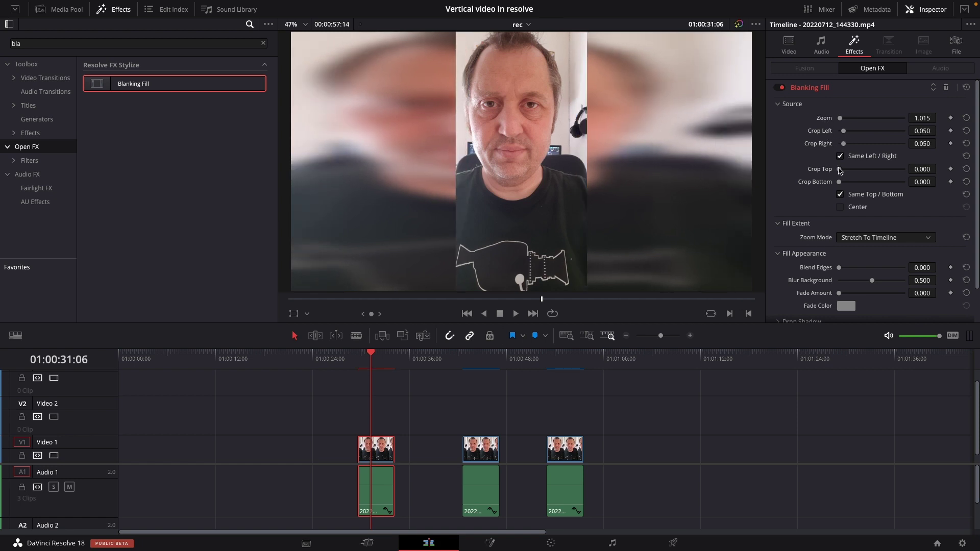
{"action": "left_click_drag", "start_coordinate": [840, 171], "coordinate": [844, 171]}
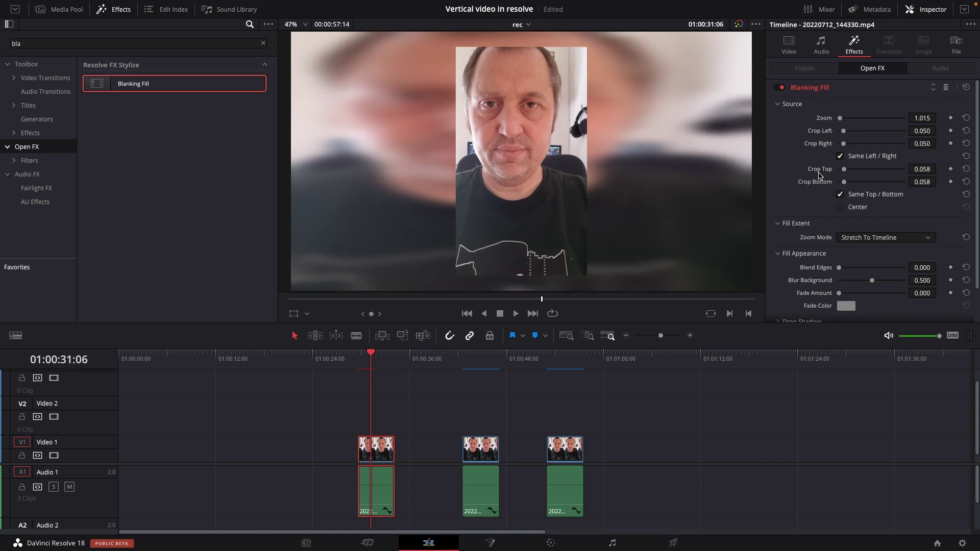
{"action": "double_click", "coordinate": [820, 173]}
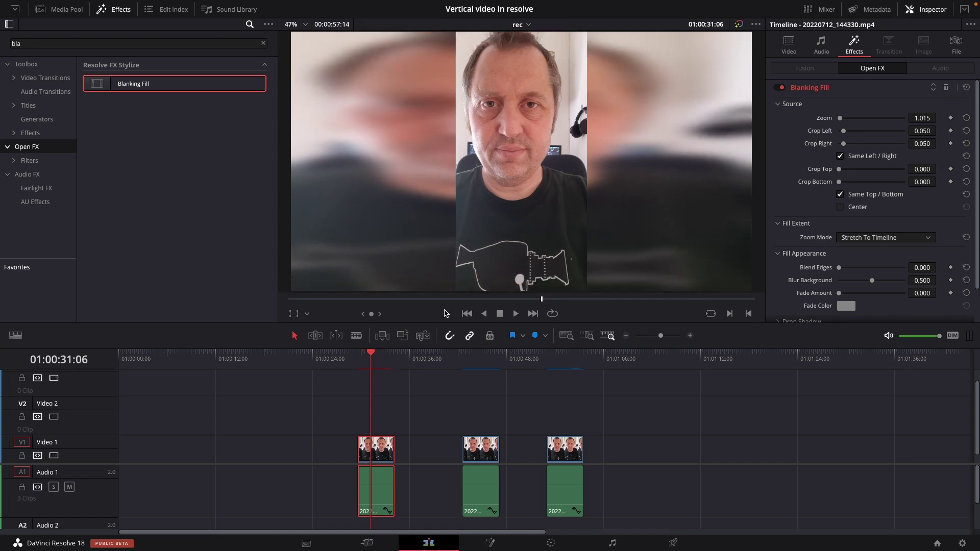
{"action": "key", "text": "space"}
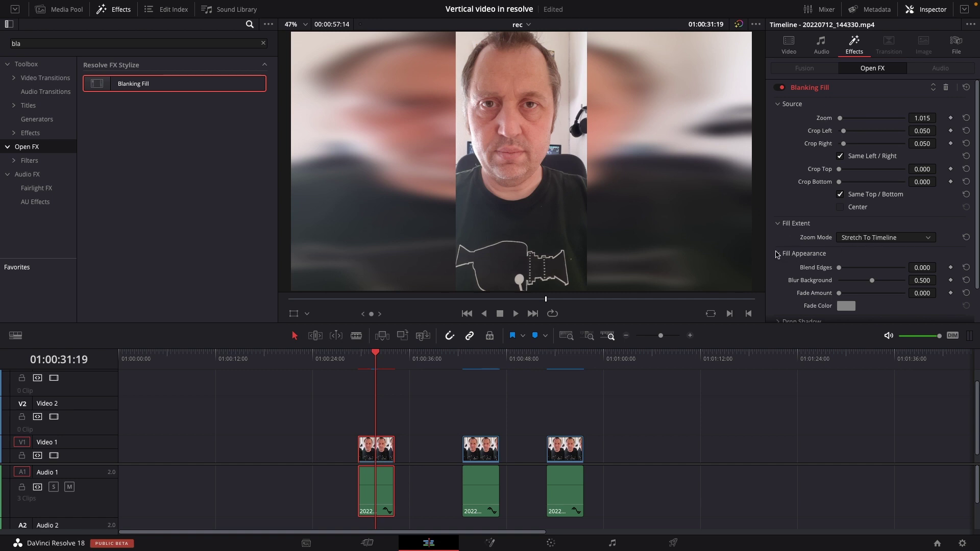
{"action": "left_click", "coordinate": [848, 241]}
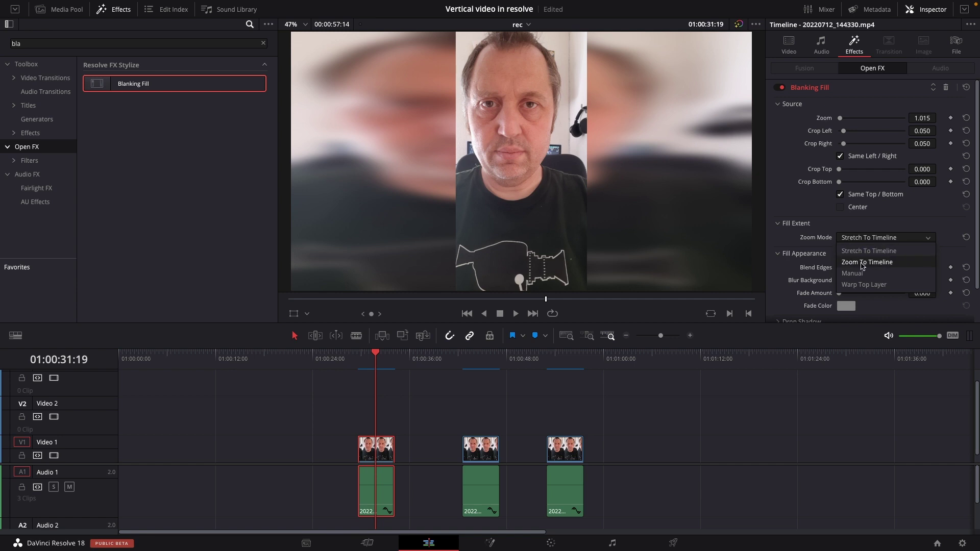
{"action": "left_click", "coordinate": [862, 264]}
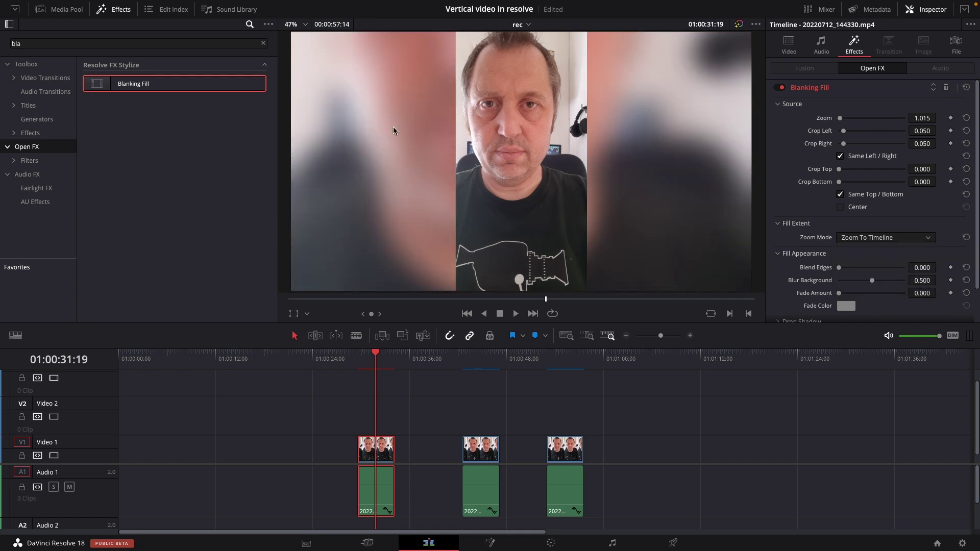
{"action": "left_click", "coordinate": [865, 243]}
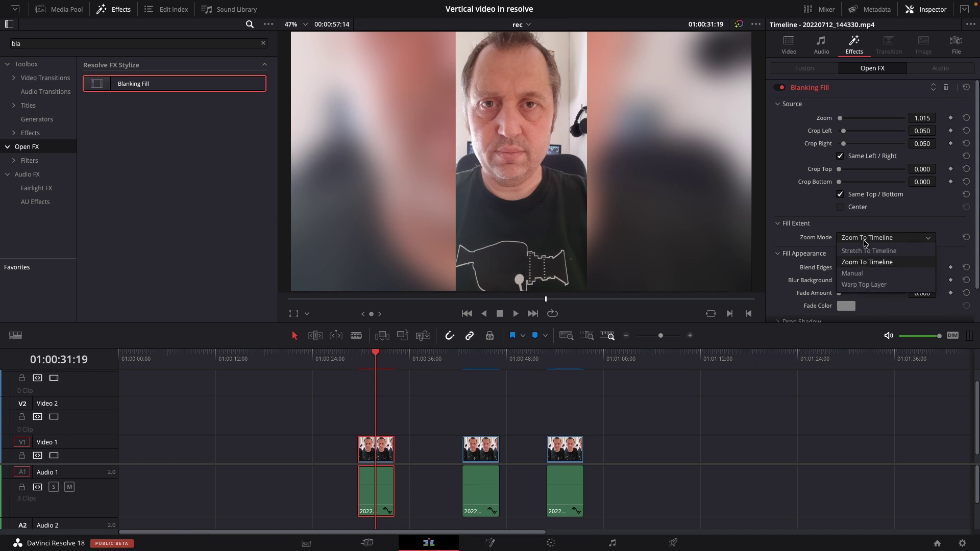
{"action": "left_click", "coordinate": [871, 273]}
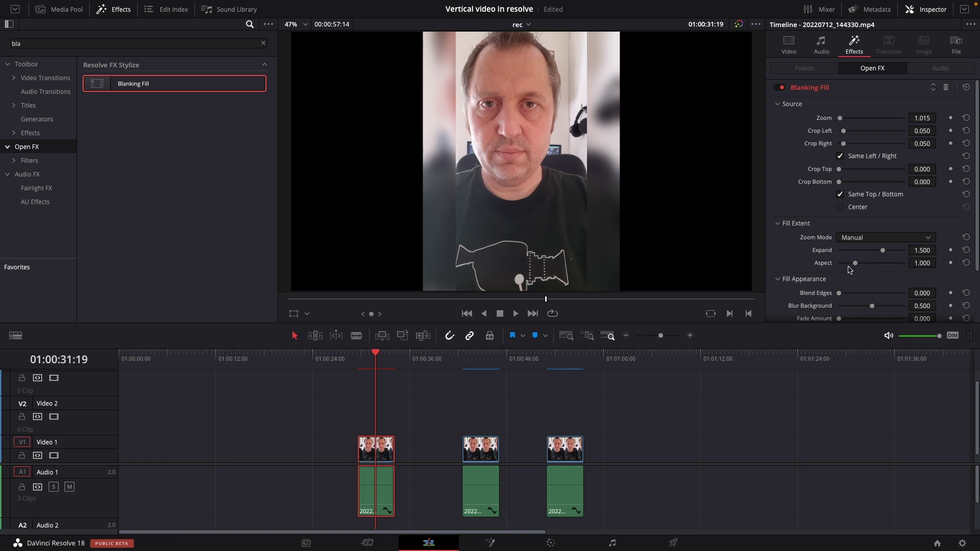
{"action": "mouse_move", "coordinate": [926, 251]}
{"action": "left_mouse_down"}
{"action": "mouse_move", "coordinate": [939, 249]}
{"action": "mouse_move", "coordinate": [916, 263]}
{"action": "left_mouse_up"}
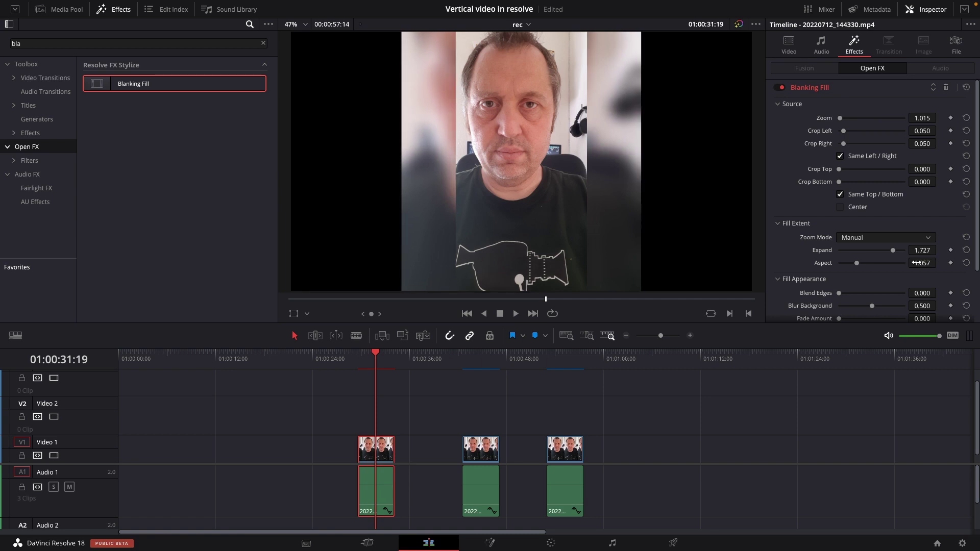
{"action": "left_click", "coordinate": [894, 238]}
{"action": "left_click", "coordinate": [868, 284]}
{"action": "left_click", "coordinate": [871, 225]}
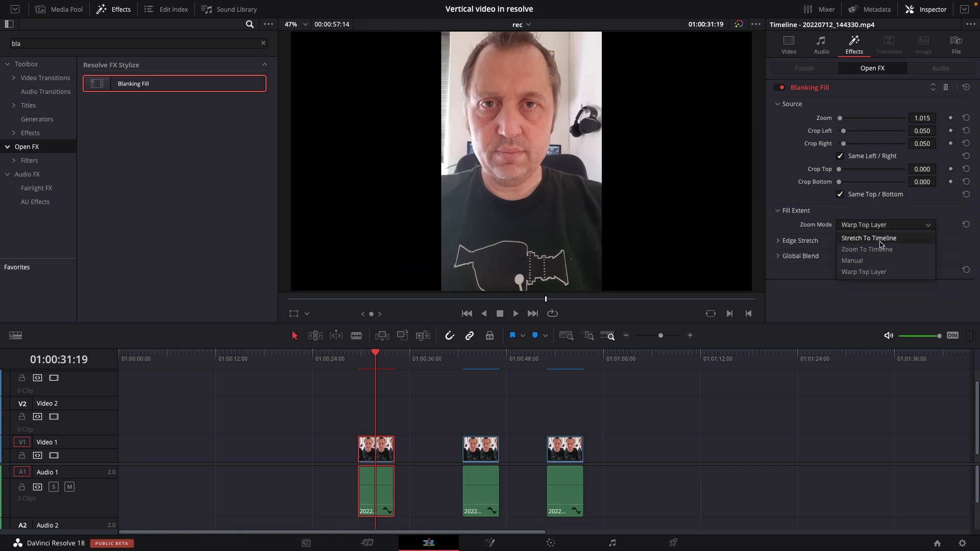
{"action": "left_click", "coordinate": [882, 239]}
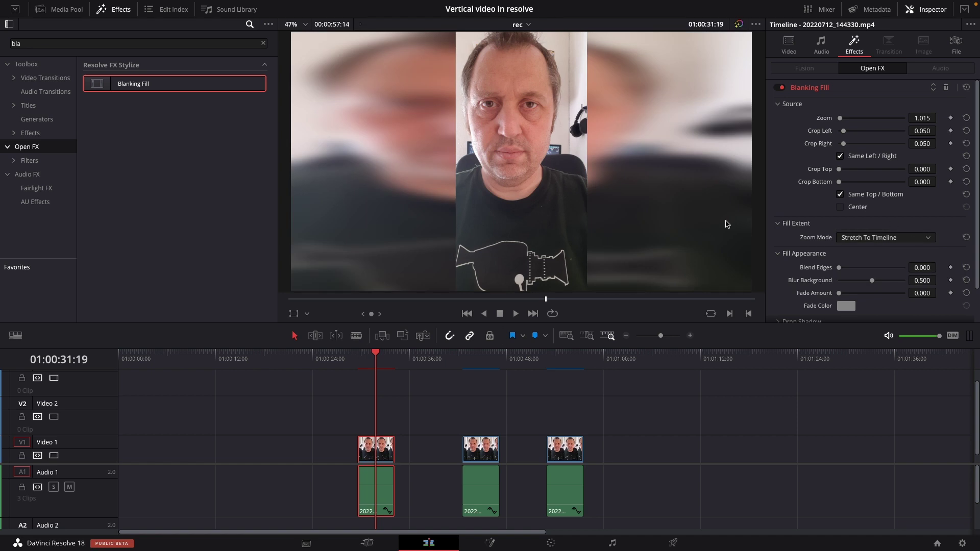
Set Blanking Fill Blur Background to 0.953 and Fade Amount to 0.186, keeping Blend Edges at 0.
{"action": "scroll", "coordinate": [816, 274], "scroll_direction": "down", "scroll_amount": 2}
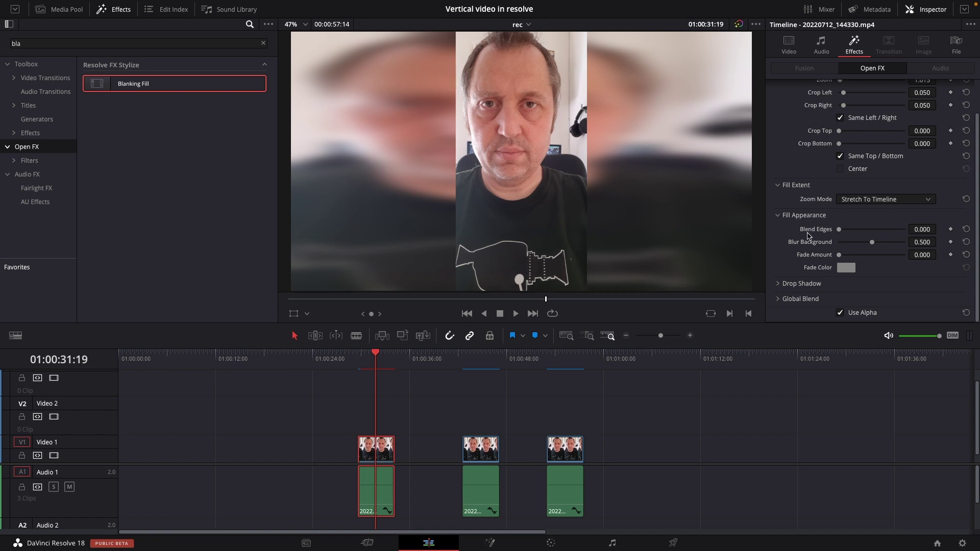
{"action": "left_click", "coordinate": [838, 230]}
{"action": "mouse_move", "coordinate": [841, 233]}
{"action": "left_mouse_down"}
{"action": "mouse_move", "coordinate": [890, 231]}
{"action": "mouse_move", "coordinate": [823, 227]}
{"action": "left_mouse_up"}
{"action": "key", "text": "ctrl+s"}
{"action": "left_click_drag", "start_coordinate": [874, 246], "coordinate": [902, 248]}
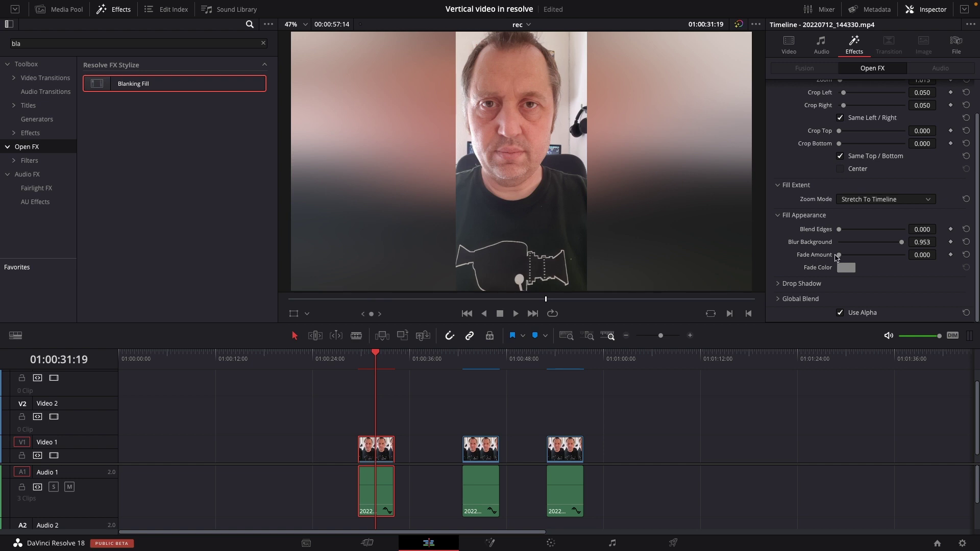
{"action": "left_click_drag", "start_coordinate": [837, 258], "coordinate": [856, 259]}
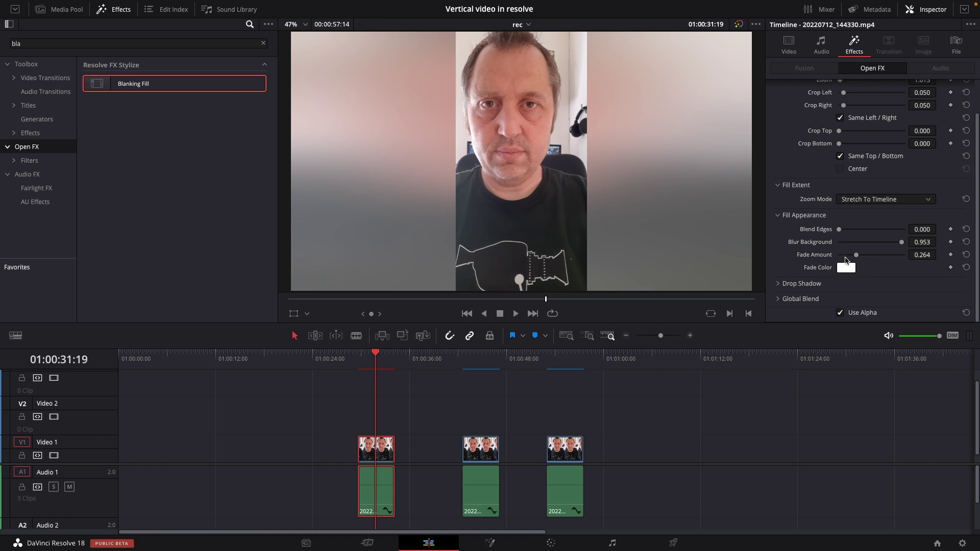
{"action": "left_click_drag", "start_coordinate": [856, 259], "coordinate": [852, 259]}
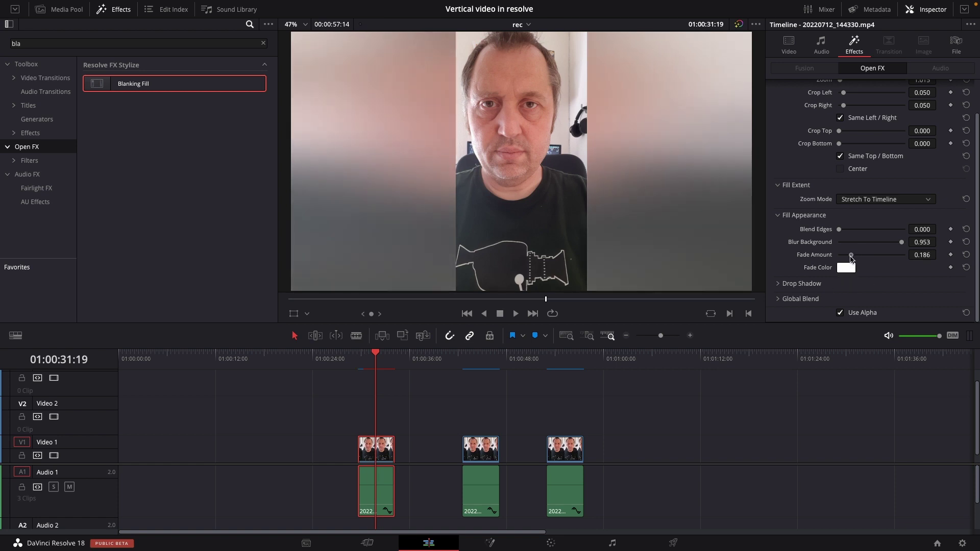
Add a Blanking Fill drop shadow with Shadow Strength 0.403 and Blur 0.659.
{"action": "left_click", "coordinate": [778, 285]}
{"action": "scroll", "coordinate": [789, 280], "scroll_direction": "down", "scroll_amount": 3}
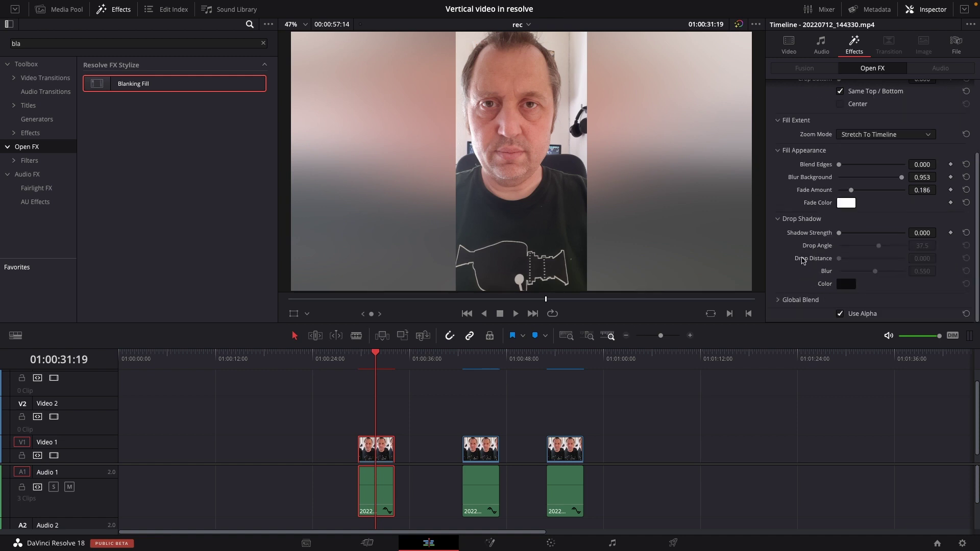
{"action": "left_click_drag", "start_coordinate": [839, 234], "coordinate": [882, 282]}
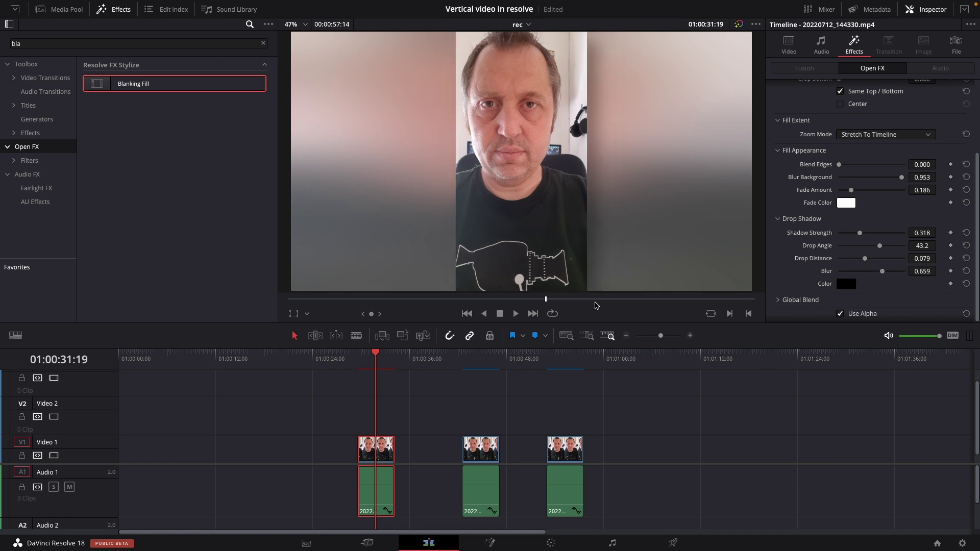
{"action": "left_click_drag", "start_coordinate": [860, 235], "coordinate": [865, 236]}
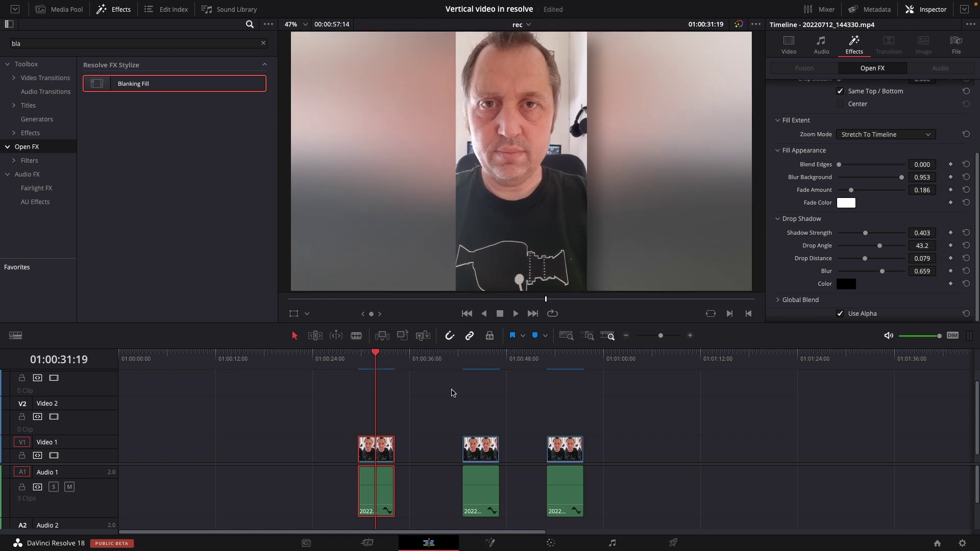
Apply the mVertical effect from the full effects list to the middle Video 1 clip and select it.
{"action": "left_click", "coordinate": [462, 360]}
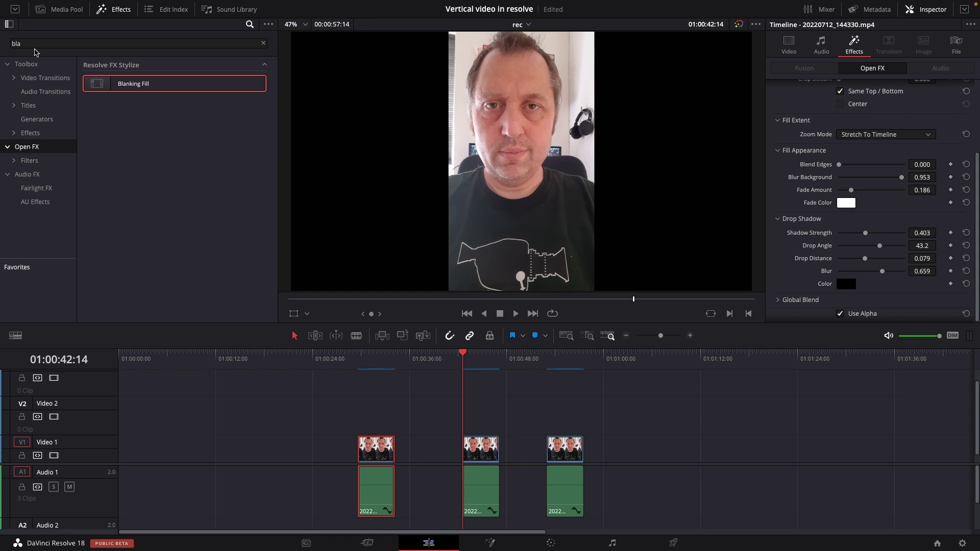
{"action": "key", "text": "BackSpace"}
{"action": "key", "text": "BackSpace"}
{"action": "key", "text": "BackSpace"}
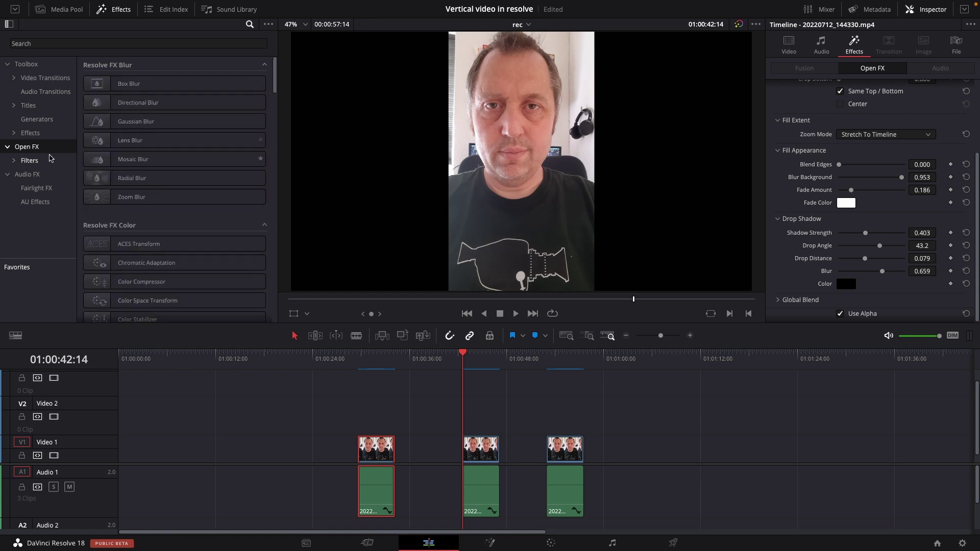
{"action": "left_click", "coordinate": [36, 135]}
{"action": "left_click_drag", "start_coordinate": [274, 83], "coordinate": [271, 315]}
{"action": "mouse_move", "coordinate": [126, 306]}
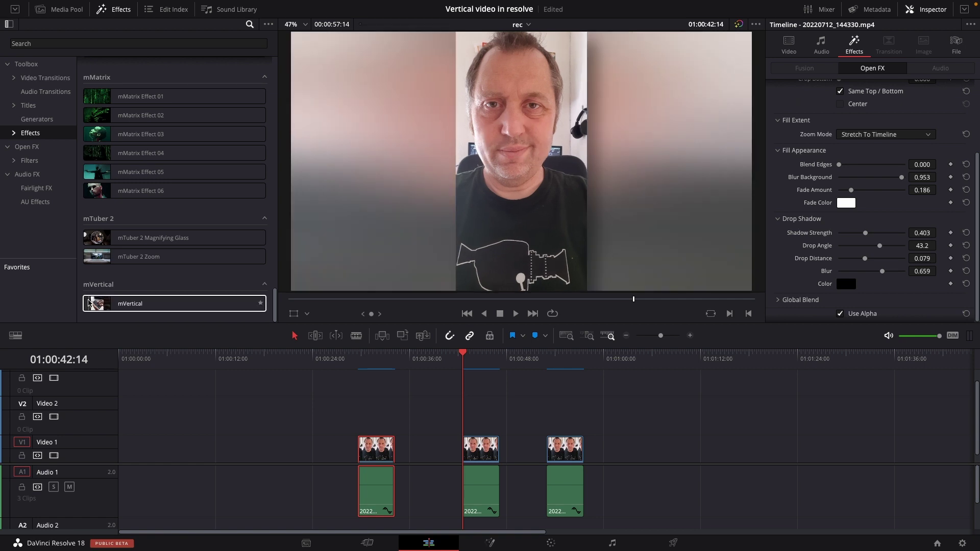
{"action": "left_click_drag", "start_coordinate": [126, 306], "coordinate": [490, 454]}
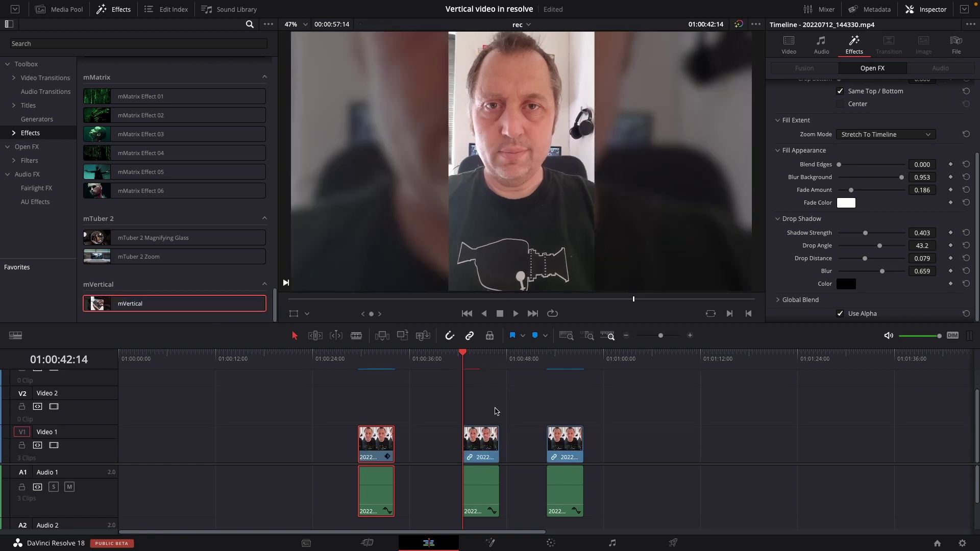
{"action": "left_click", "coordinate": [490, 442]}
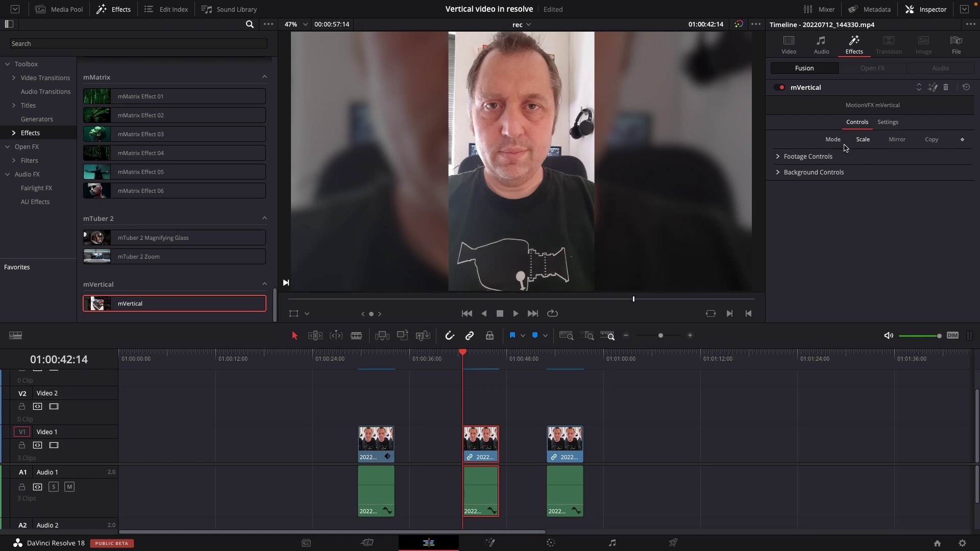
Test mVertical Footage Scale and Contrast, reset them to 1.0 and 0.0, and collapse Footage Controls.
{"action": "left_click", "coordinate": [778, 157]}
{"action": "left_click_drag", "start_coordinate": [882, 185], "coordinate": [883, 184]}
{"action": "double_click", "coordinate": [827, 182]}
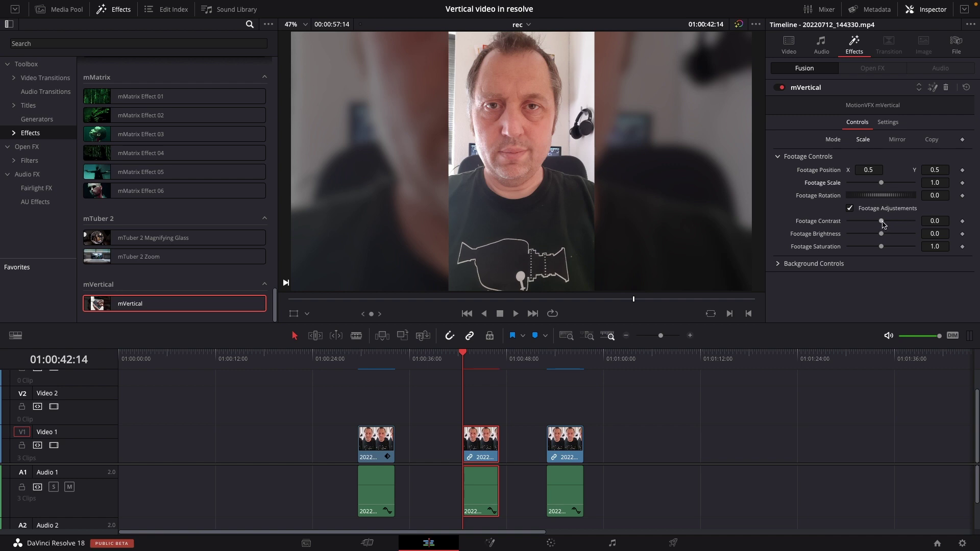
{"action": "mouse_move", "coordinate": [881, 222]}
{"action": "left_mouse_down"}
{"action": "mouse_move", "coordinate": [874, 226]}
{"action": "mouse_move", "coordinate": [894, 225]}
{"action": "left_mouse_up"}
{"action": "double_click", "coordinate": [837, 223]}
{"action": "left_click", "coordinate": [779, 157]}
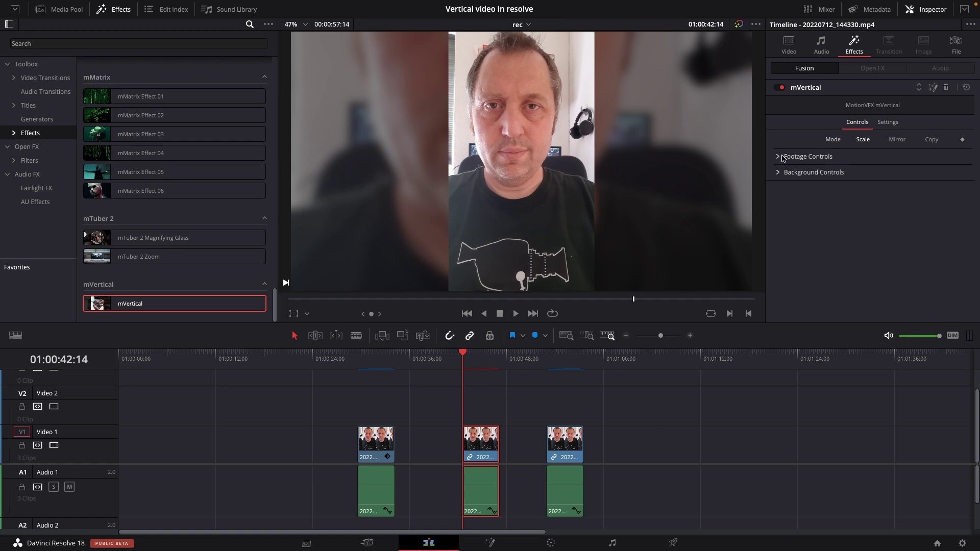
Test Background Position X and Background Fade, resetting them to 0.5 and 0.2.
{"action": "left_click", "coordinate": [779, 172]}
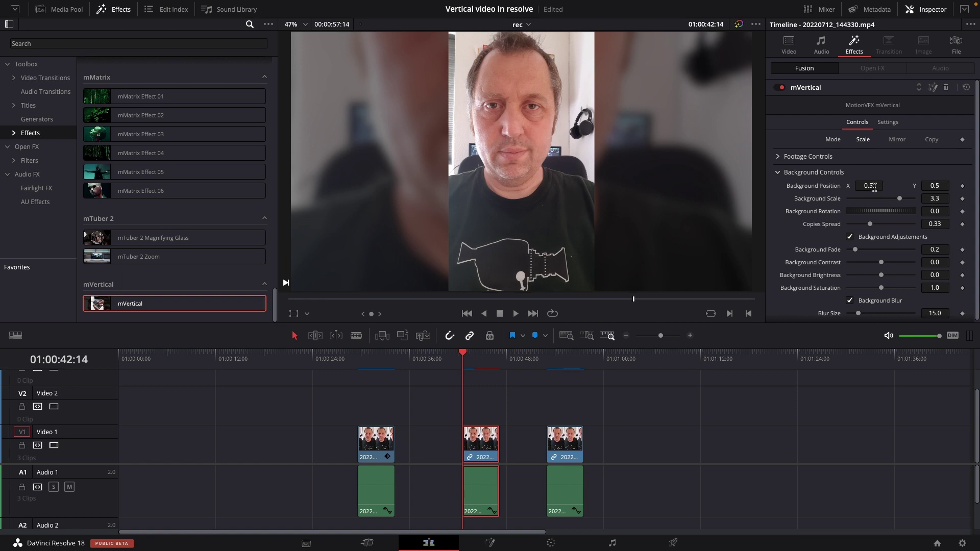
{"action": "left_click_drag", "start_coordinate": [870, 187], "coordinate": [815, 204]}
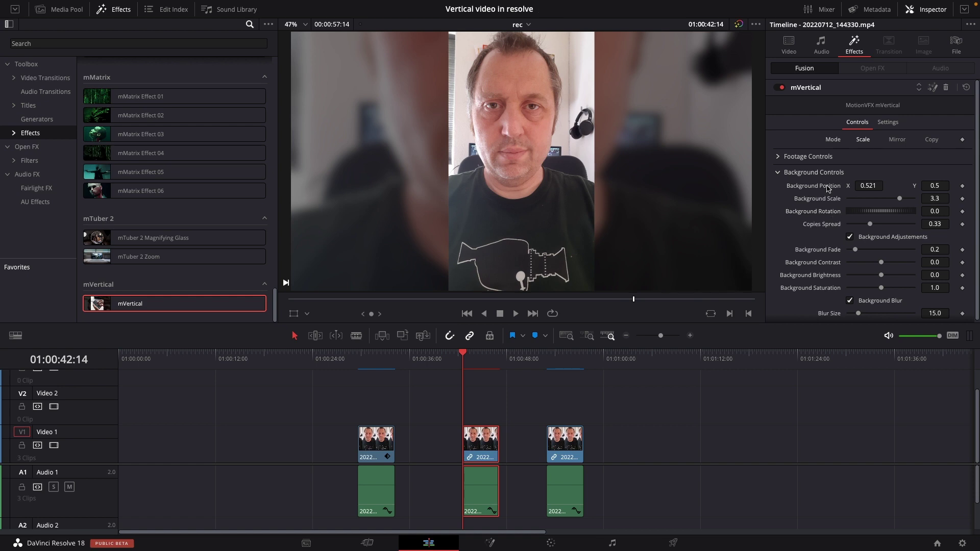
{"action": "double_click", "coordinate": [828, 187]}
{"action": "left_click_drag", "start_coordinate": [855, 249], "coordinate": [885, 250]}
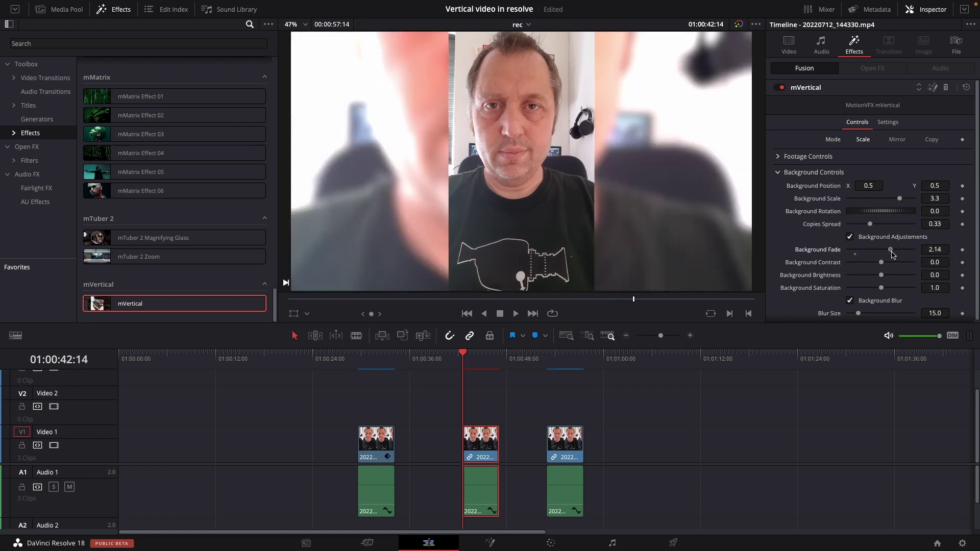
{"action": "double_click", "coordinate": [836, 254]}
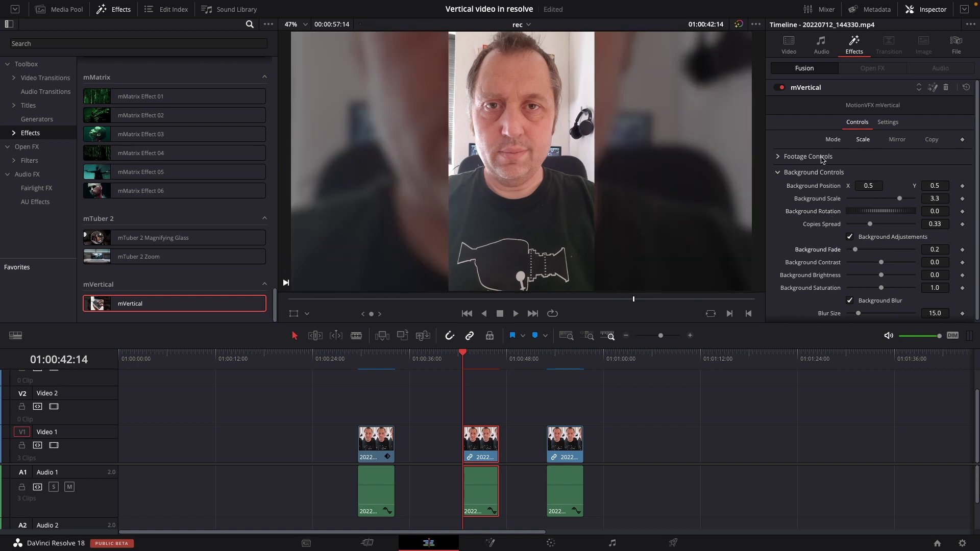
Set the mVertical background to Mirror, Scale 1.44, Spread 0.37, Fade 0.36, Contrast -0.05, Blur 41.7.
{"action": "left_click", "coordinate": [901, 141]}
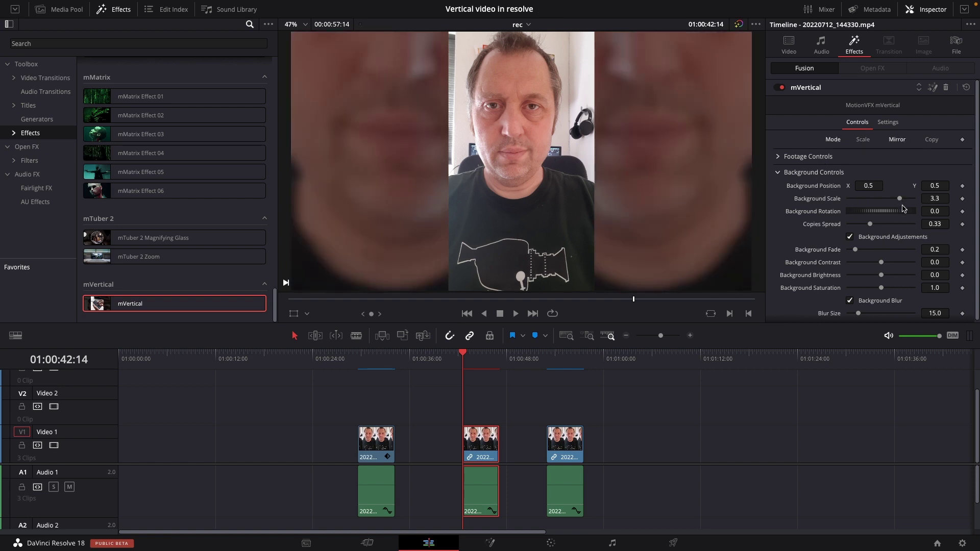
{"action": "mouse_move", "coordinate": [902, 202]}
{"action": "left_mouse_down"}
{"action": "mouse_move", "coordinate": [884, 204]}
{"action": "mouse_move", "coordinate": [906, 204]}
{"action": "left_mouse_up"}
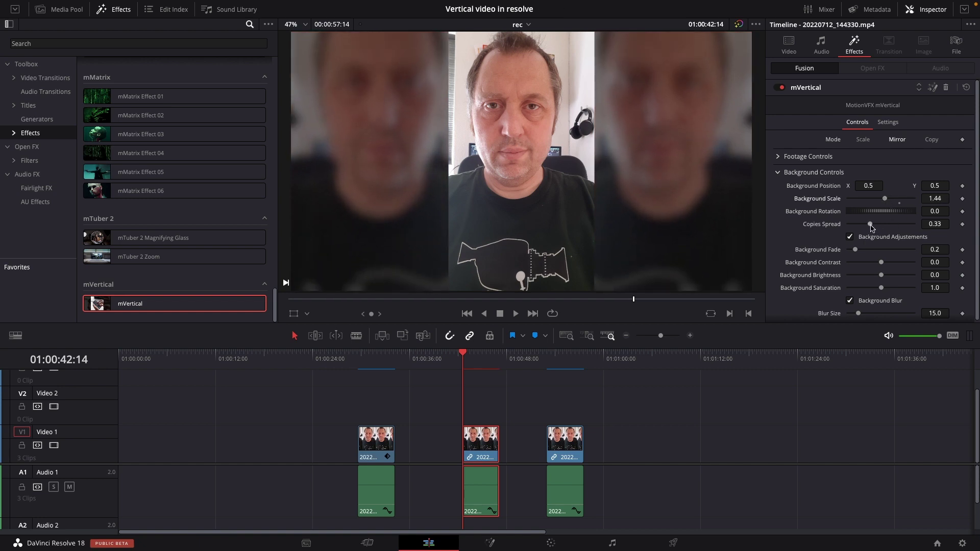
{"action": "mouse_move", "coordinate": [871, 228]}
{"action": "left_mouse_down"}
{"action": "mouse_move", "coordinate": [899, 228]}
{"action": "mouse_move", "coordinate": [875, 240]}
{"action": "left_mouse_up"}
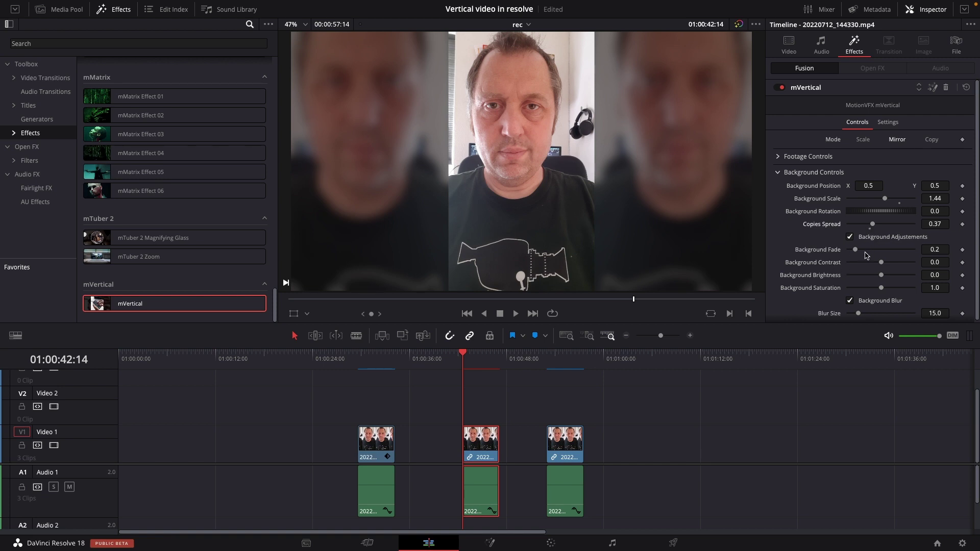
{"action": "left_click_drag", "start_coordinate": [856, 249], "coordinate": [878, 271]}
{"action": "left_click_drag", "start_coordinate": [858, 313], "coordinate": [876, 312]}
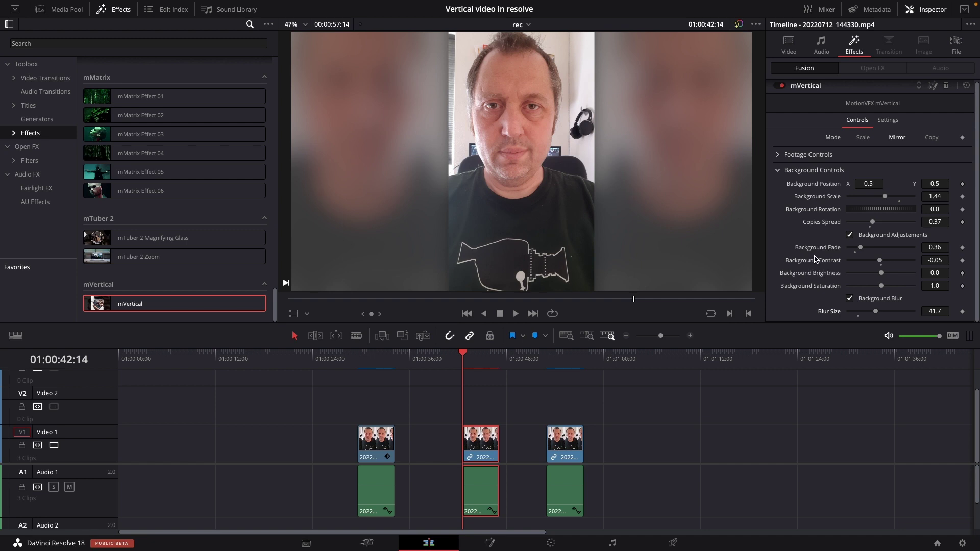
{"action": "left_click", "coordinate": [932, 138]}
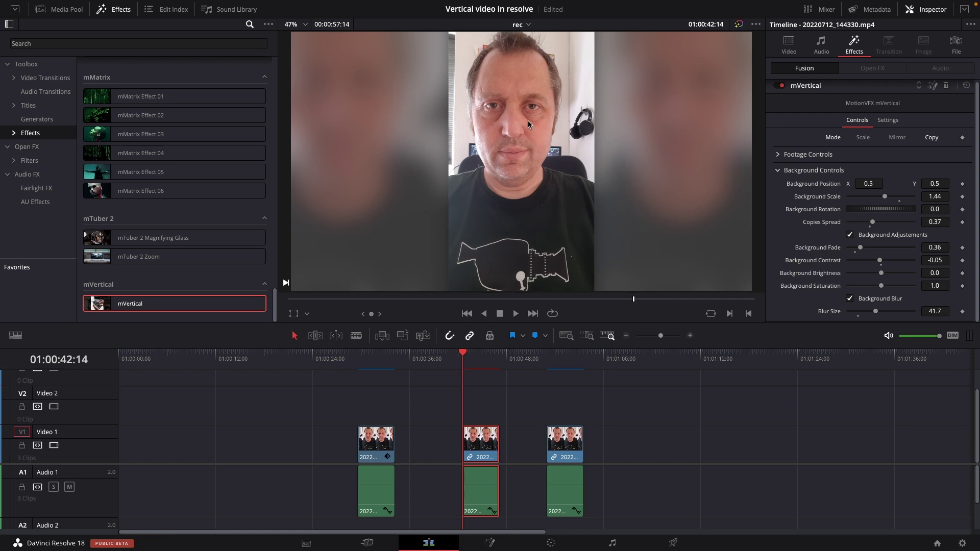
{"action": "left_click", "coordinate": [901, 136]}
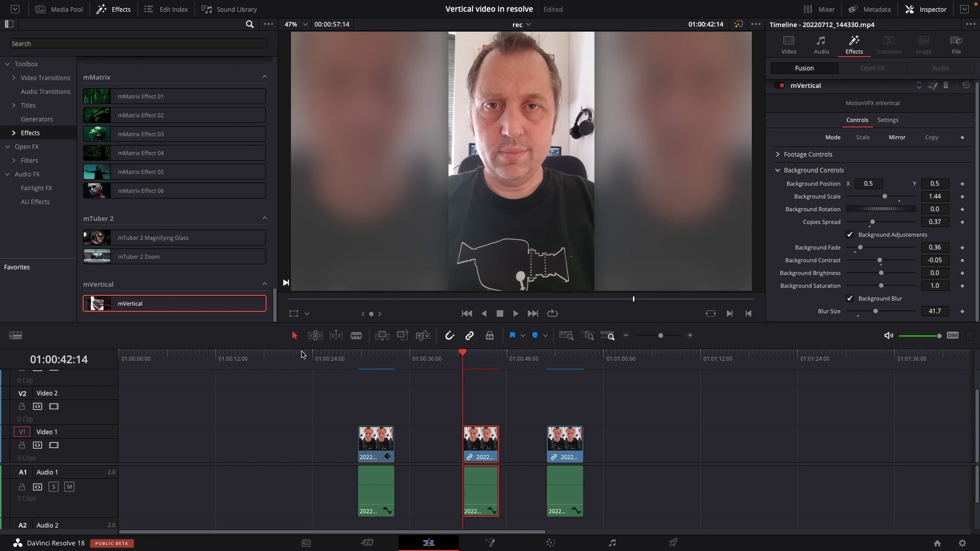
Place a Solid Color generator on Video 2 above the middle clip and color it white.
{"action": "left_click", "coordinate": [38, 122]}
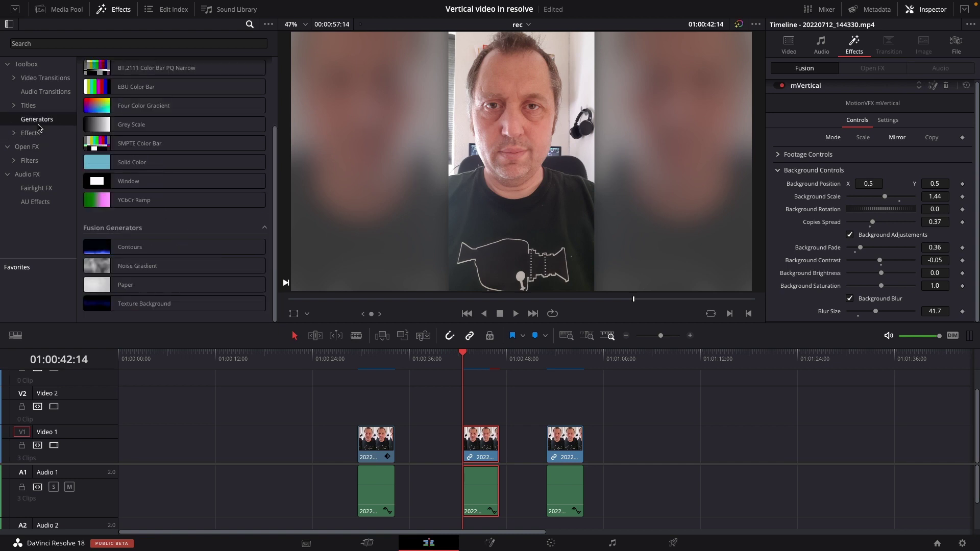
{"action": "left_click_drag", "start_coordinate": [132, 162], "coordinate": [494, 406]}
{"action": "left_click", "coordinate": [482, 406]}
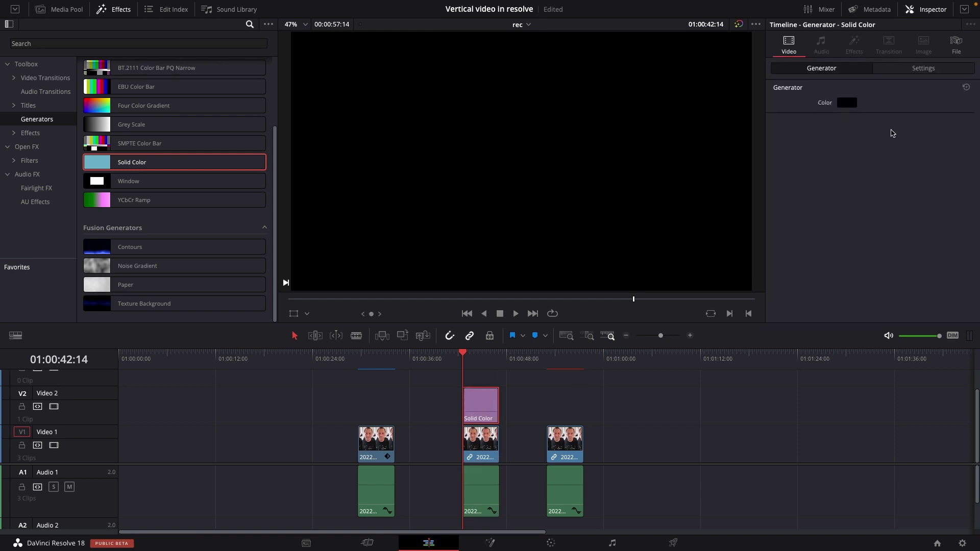
{"action": "left_click", "coordinate": [846, 102]}
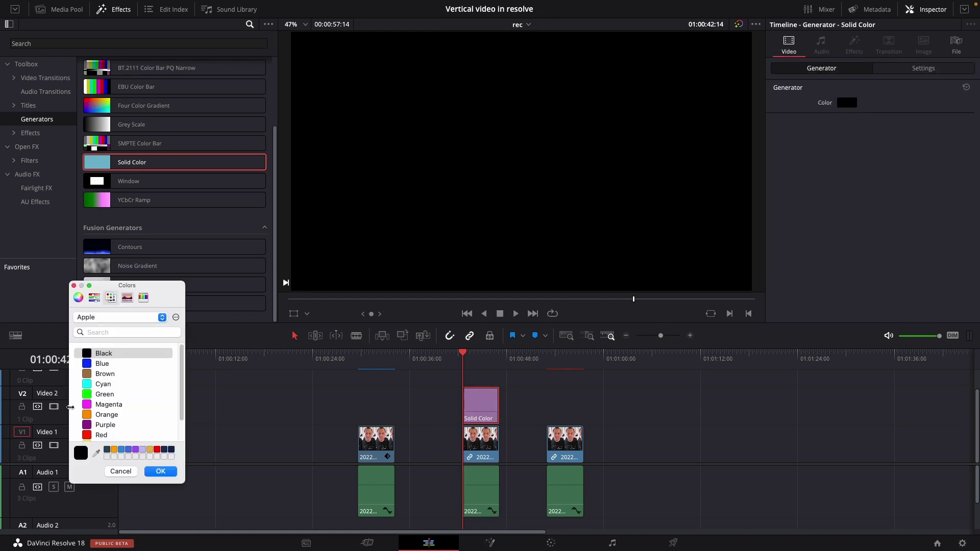
{"action": "scroll", "coordinate": [102, 401], "scroll_direction": "down", "scroll_amount": 3}
{"action": "left_click", "coordinate": [93, 432]}
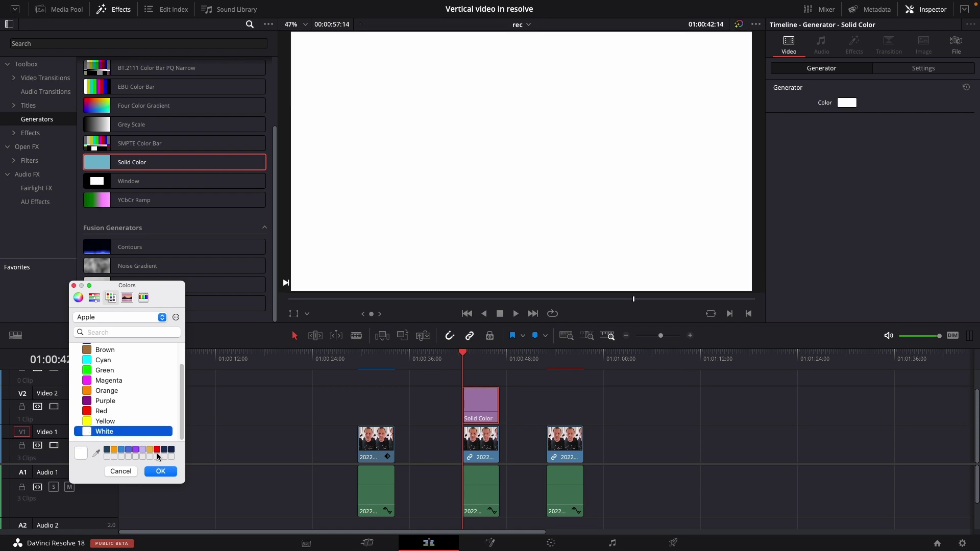
{"action": "left_click", "coordinate": [161, 471]}
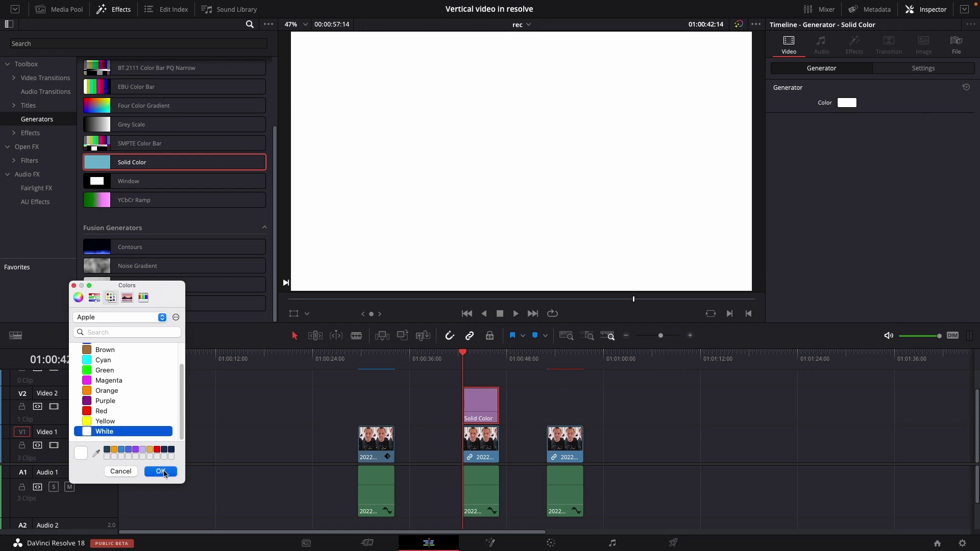
Crop the white solid to a thin left-edge strip, then copy it to Video 3 at Position X 875.
{"action": "left_click", "coordinate": [929, 71]}
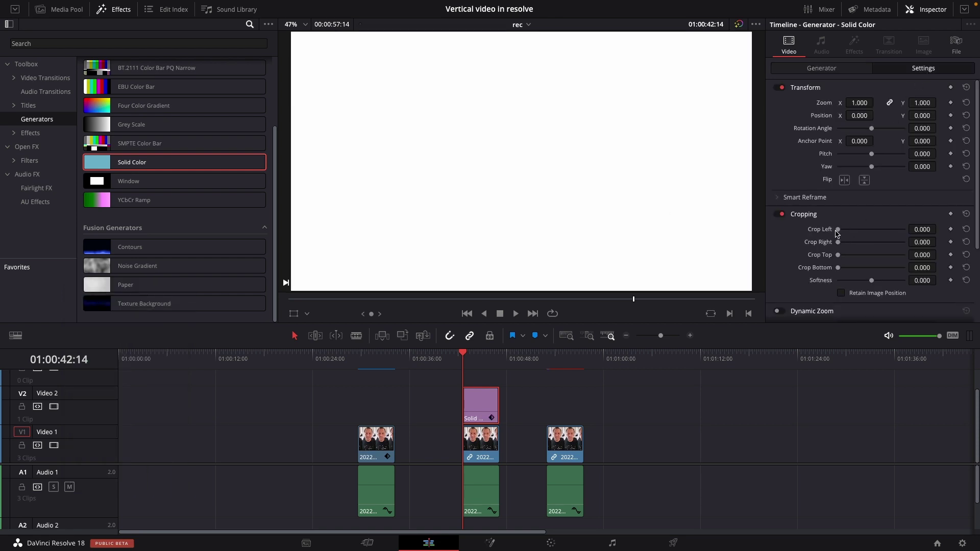
{"action": "left_click_drag", "start_coordinate": [838, 231], "coordinate": [891, 243]}
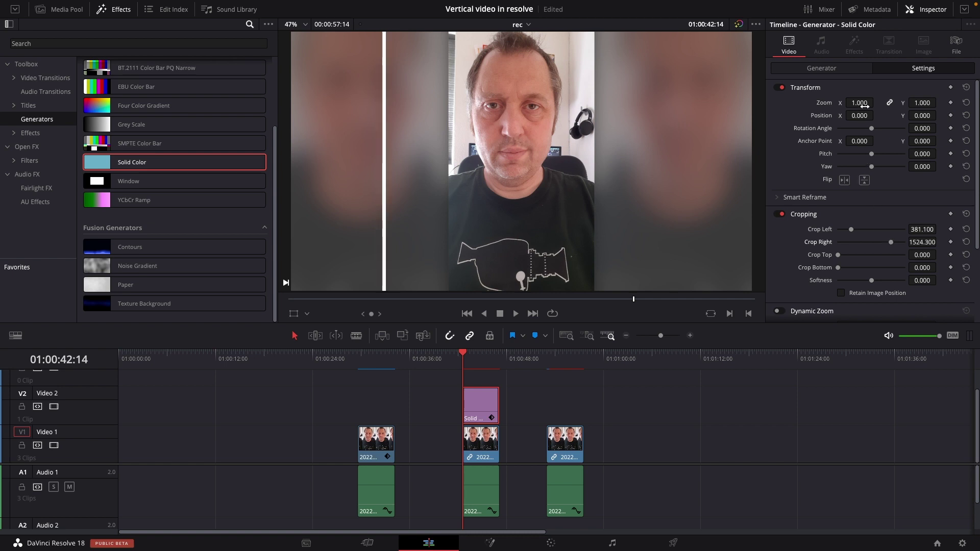
{"action": "left_click_drag", "start_coordinate": [860, 115], "coordinate": [876, 114]}
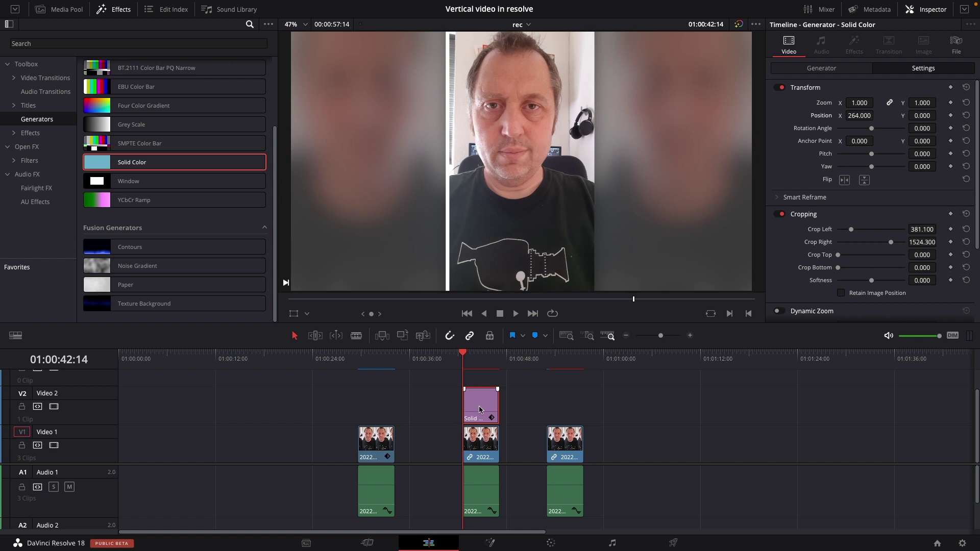
{"action": "left_click_drag", "start_coordinate": [482, 410], "coordinate": [482, 383]}
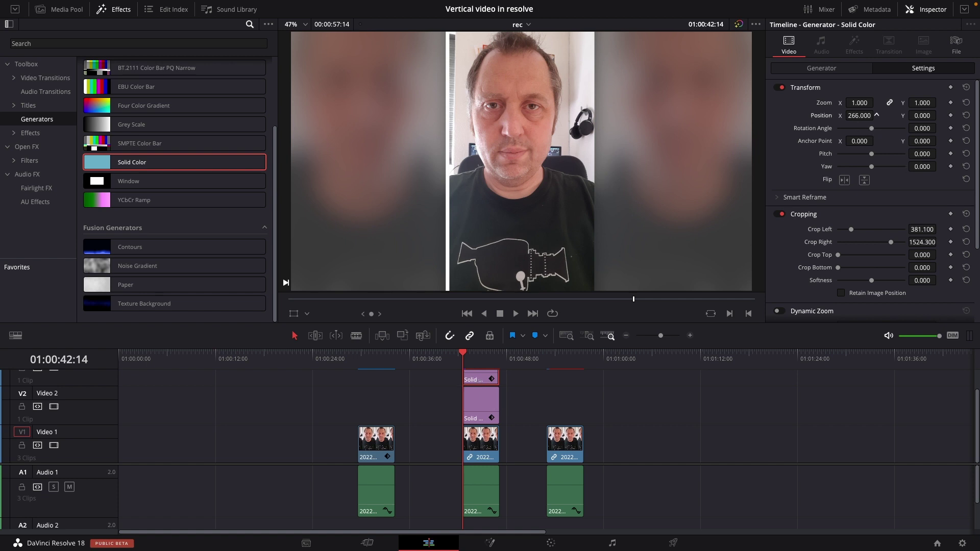
{"action": "left_click_drag", "start_coordinate": [877, 115], "coordinate": [877, 115]}
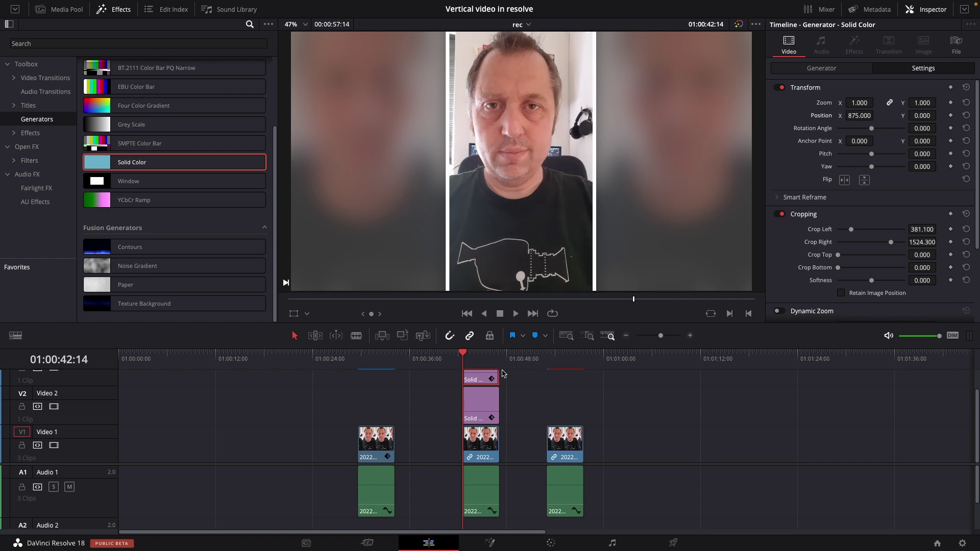
Play back the edge lines, then move the third clip to Video 2 over a new Solid Color clip.
{"action": "key", "text": "space"}
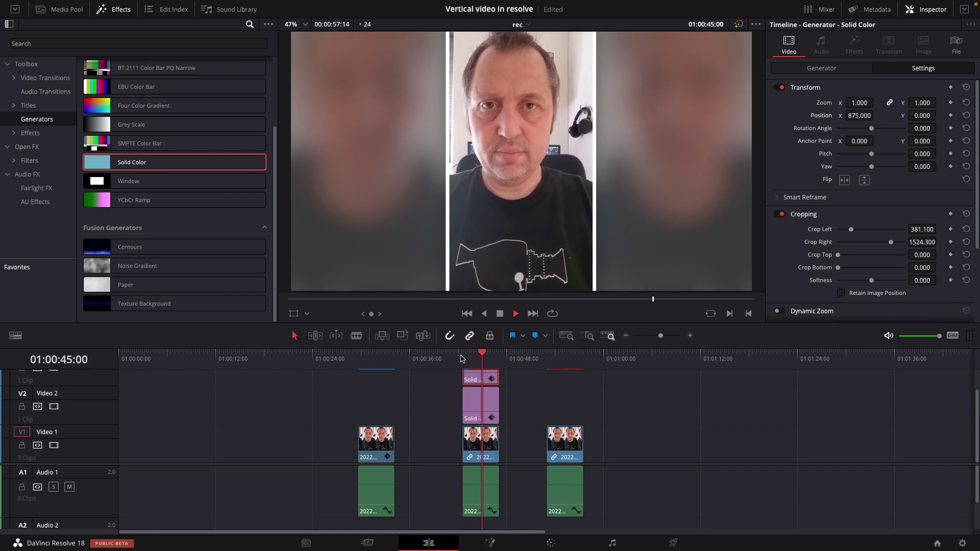
{"action": "key", "text": "space"}
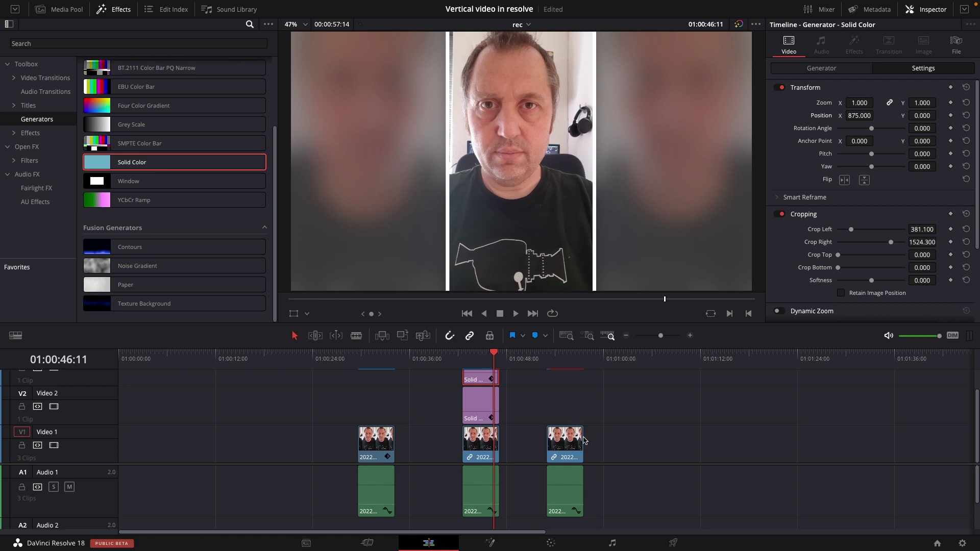
{"action": "left_click_drag", "start_coordinate": [564, 438], "coordinate": [560, 425]}
{"action": "left_click_drag", "start_coordinate": [176, 163], "coordinate": [544, 457]}
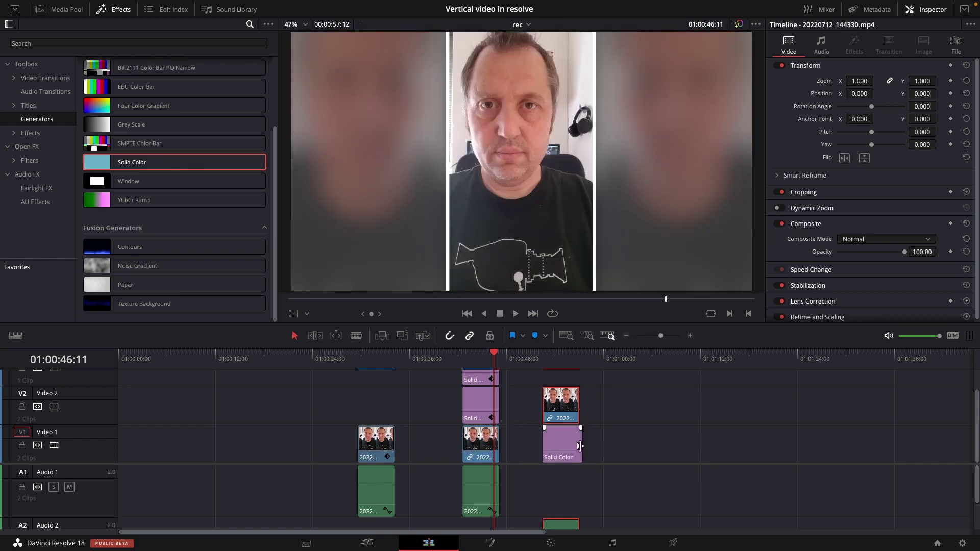
Set the Solid Color background clip's colour to blue and preview the third clip.
{"action": "left_click", "coordinate": [574, 444]}
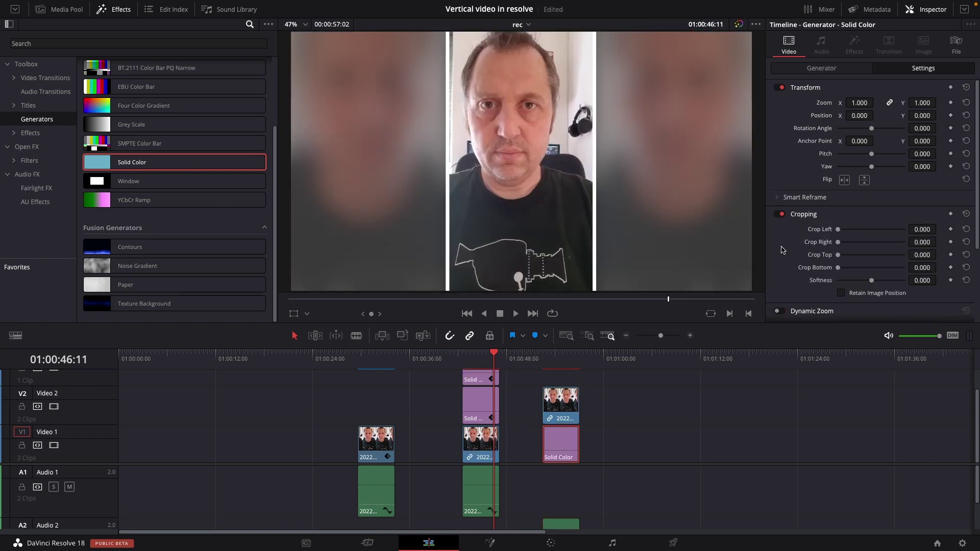
{"action": "left_click", "coordinate": [849, 73]}
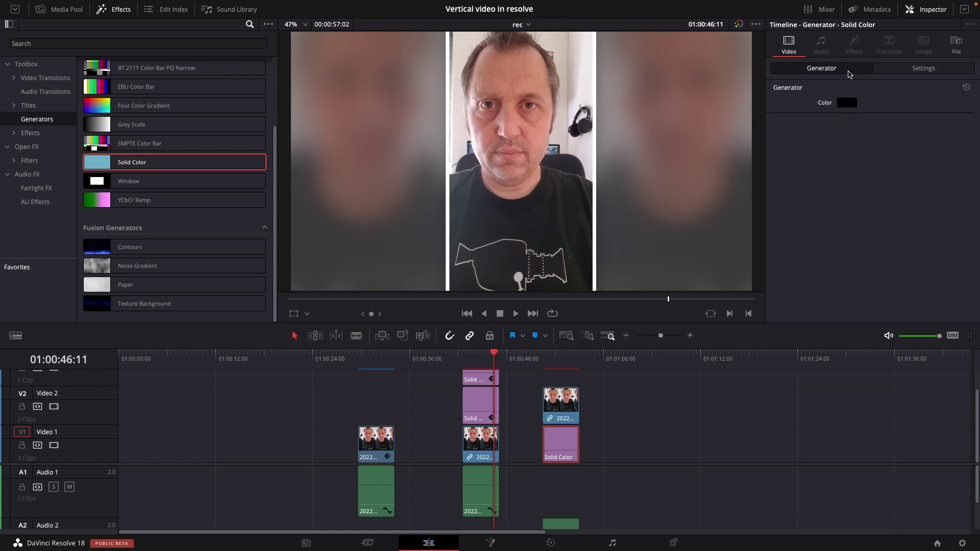
{"action": "left_click", "coordinate": [848, 104]}
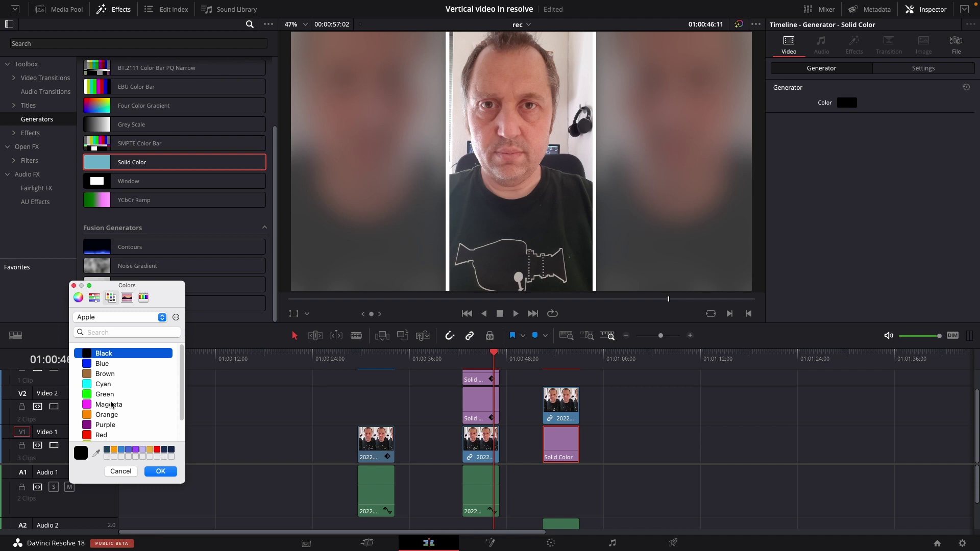
{"action": "left_click", "coordinate": [124, 451]}
{"action": "left_click", "coordinate": [160, 471]}
{"action": "left_click", "coordinate": [554, 367]}
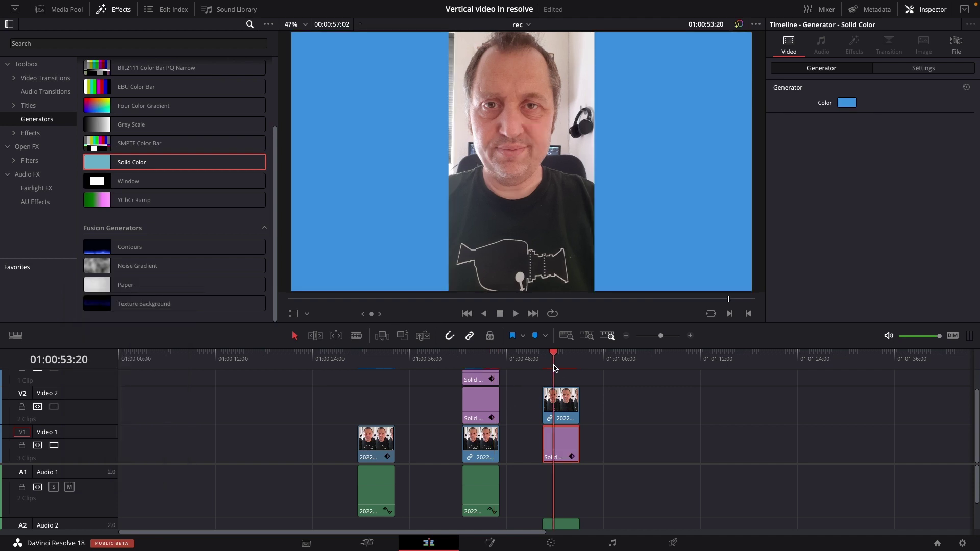
Save the project and place copies of the white edge-line solids on Video 4 and 5 above the third clip.
{"action": "key", "text": "super+s"}
{"action": "left_click_drag", "start_coordinate": [519, 394], "coordinate": [495, 366]}
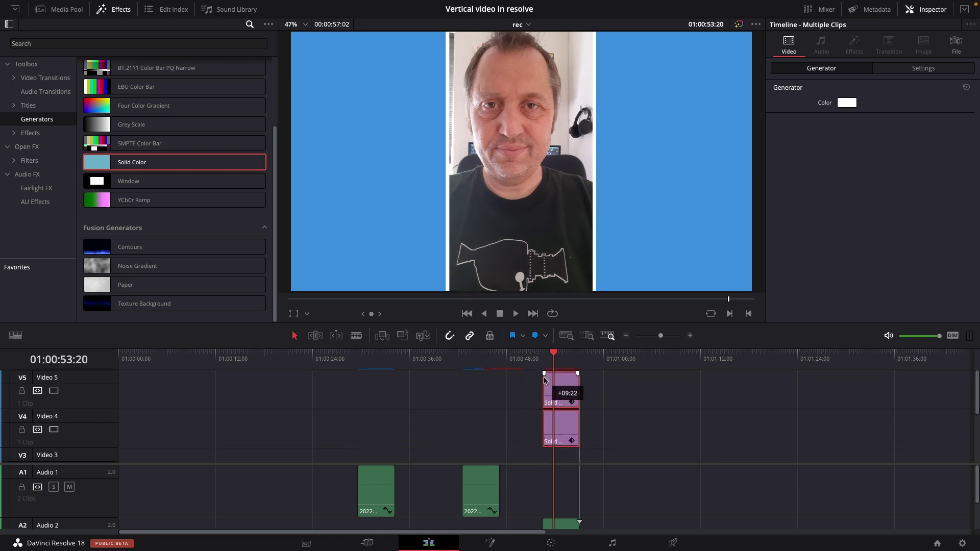
{"action": "left_click_drag", "start_coordinate": [544, 378], "coordinate": [544, 378]}
{"action": "left_click", "coordinate": [543, 353]}
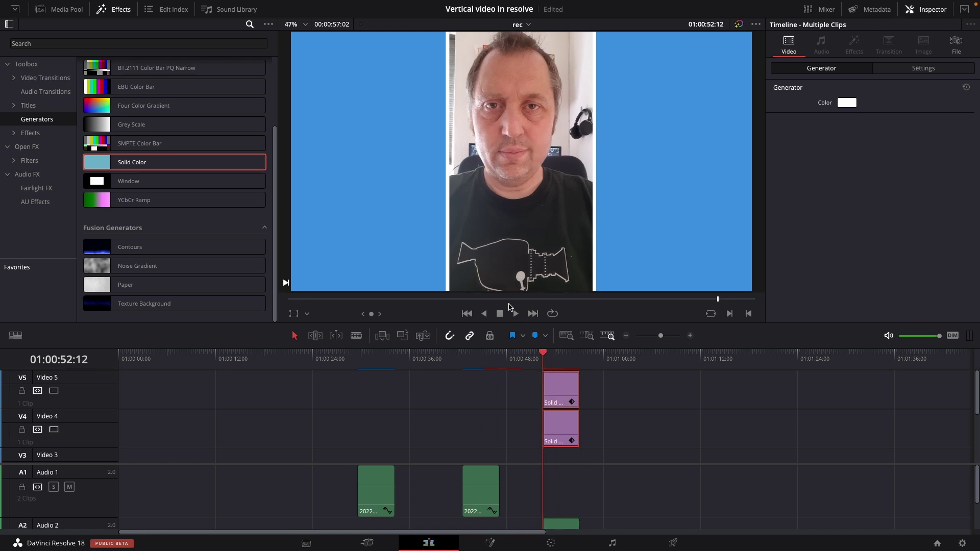